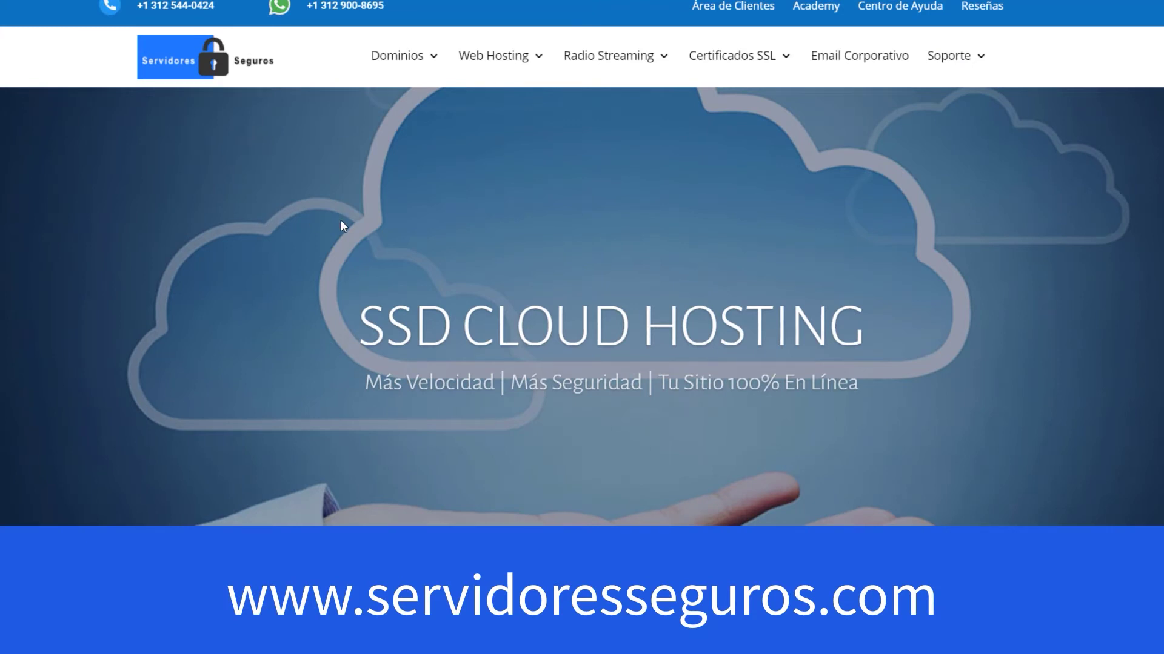
- Search for omar939393 on the Registrar Dominio page to check .com availability
{"action": "mouse_move", "coordinate": [401, 57]}
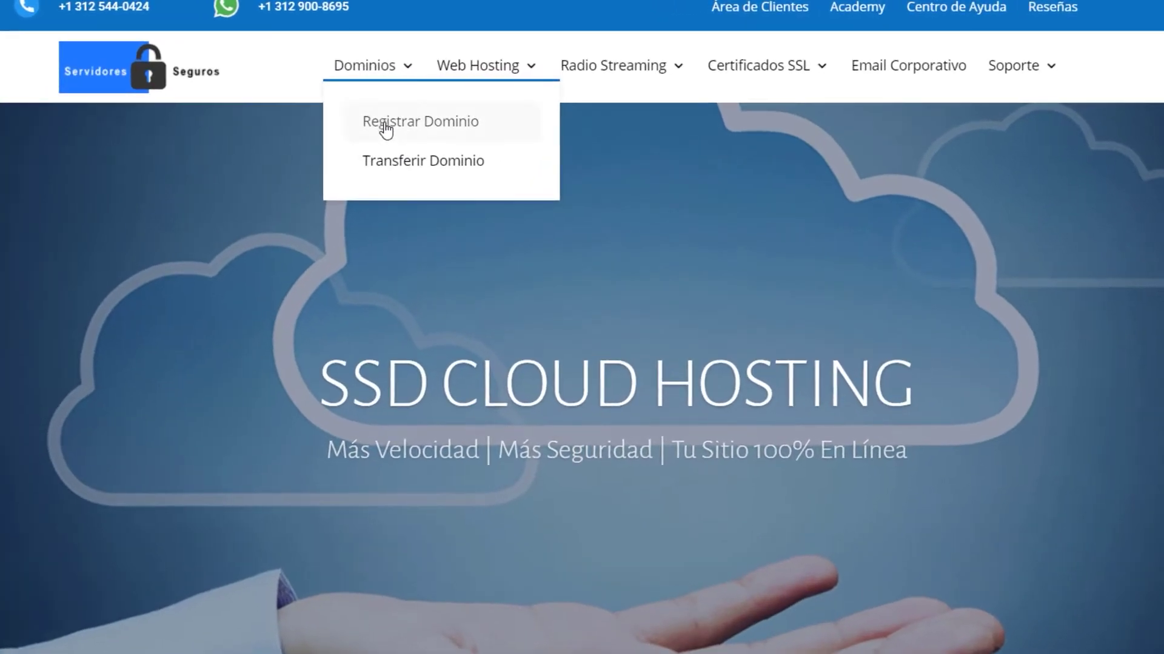
{"action": "left_click", "coordinate": [392, 128]}
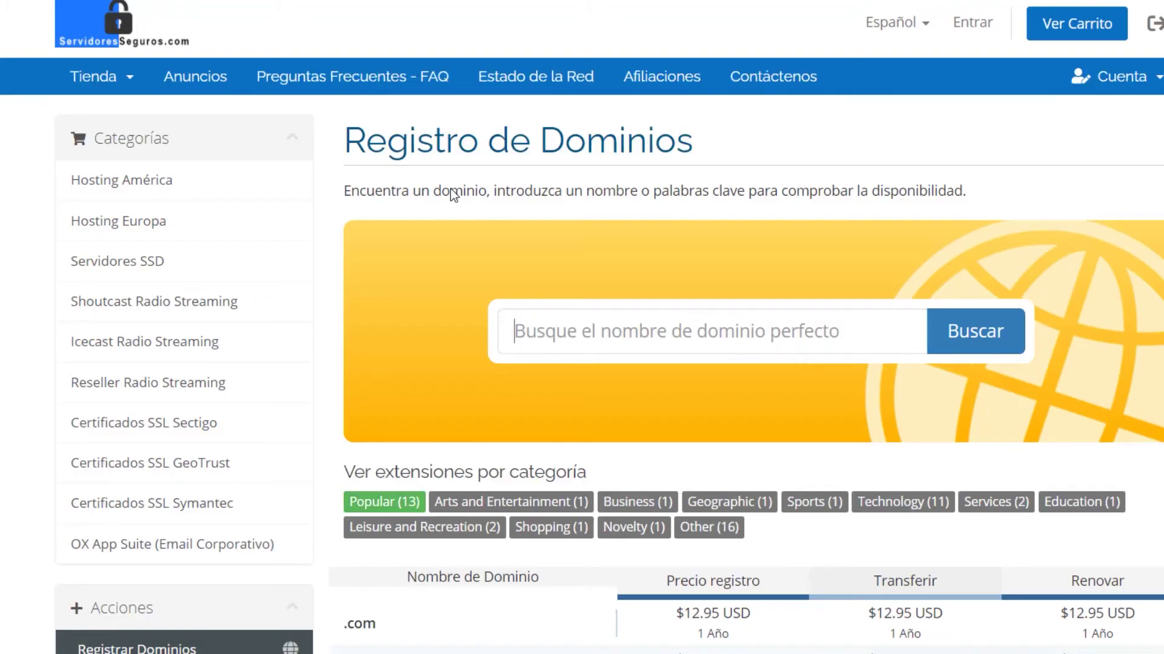
{"action": "left_click", "coordinate": [611, 336]}
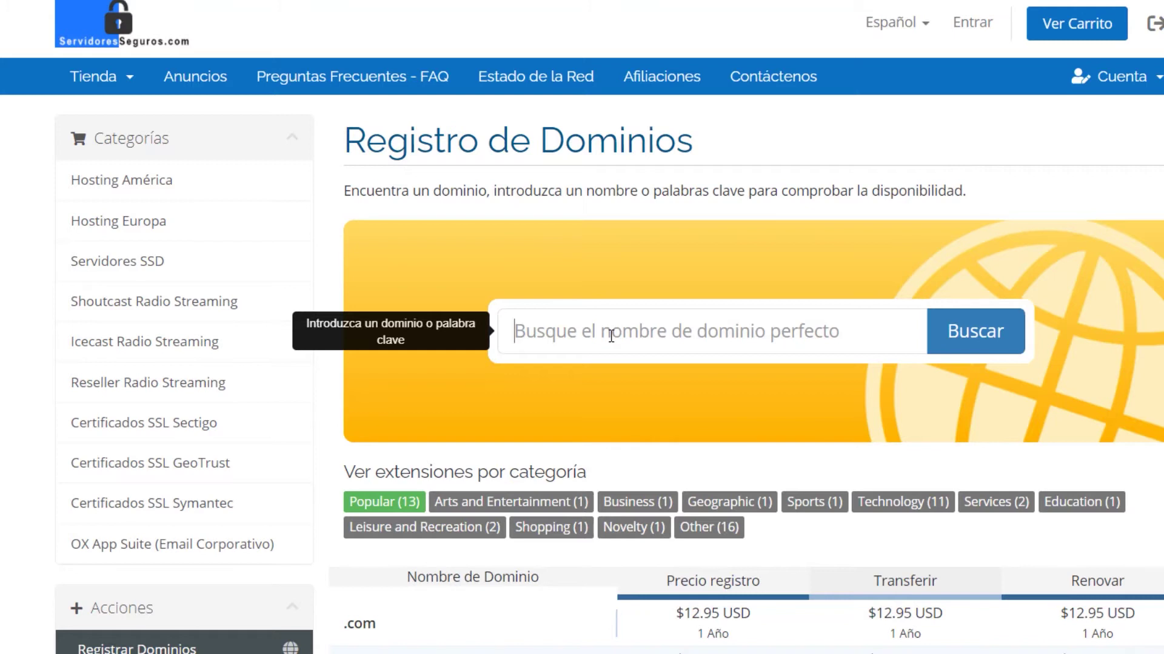
{"action": "type", "text": "omar939393"}
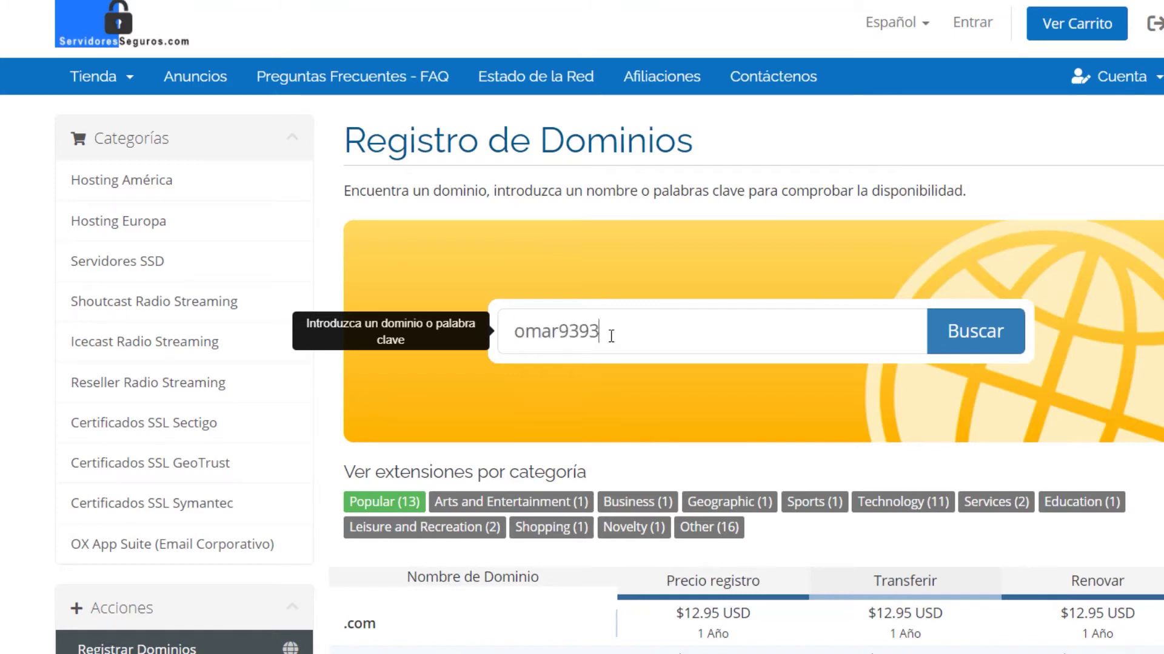
{"action": "left_click", "coordinate": [1015, 335]}
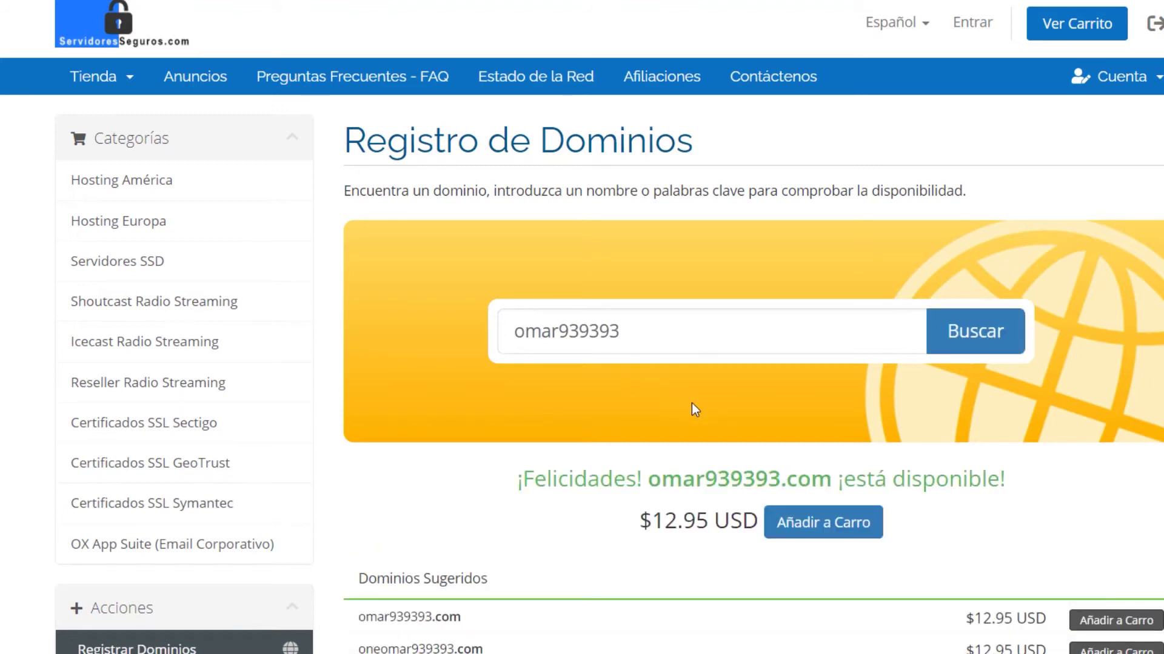
- Confirm omar939393.com is available at $12.95 USD and add it to the cart
{"action": "left_click_drag", "start_coordinate": [519, 485], "coordinate": [964, 531]}
{"action": "left_click", "coordinate": [963, 531]}
{"action": "left_click", "coordinate": [826, 532]}
{"action": "left_click", "coordinate": [826, 527]}
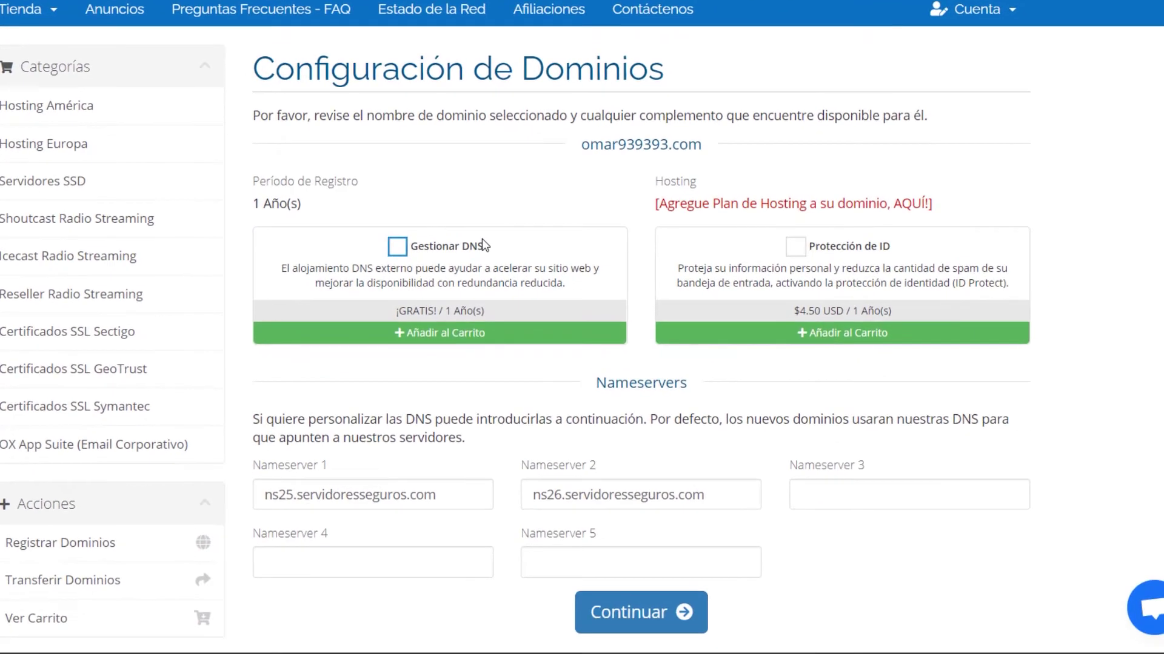
- Tick Gestionar DNS and Protección de ID, then continue past the $17.45 USD review to checkout
{"action": "left_click", "coordinate": [502, 333]}
{"action": "left_click", "coordinate": [924, 333]}
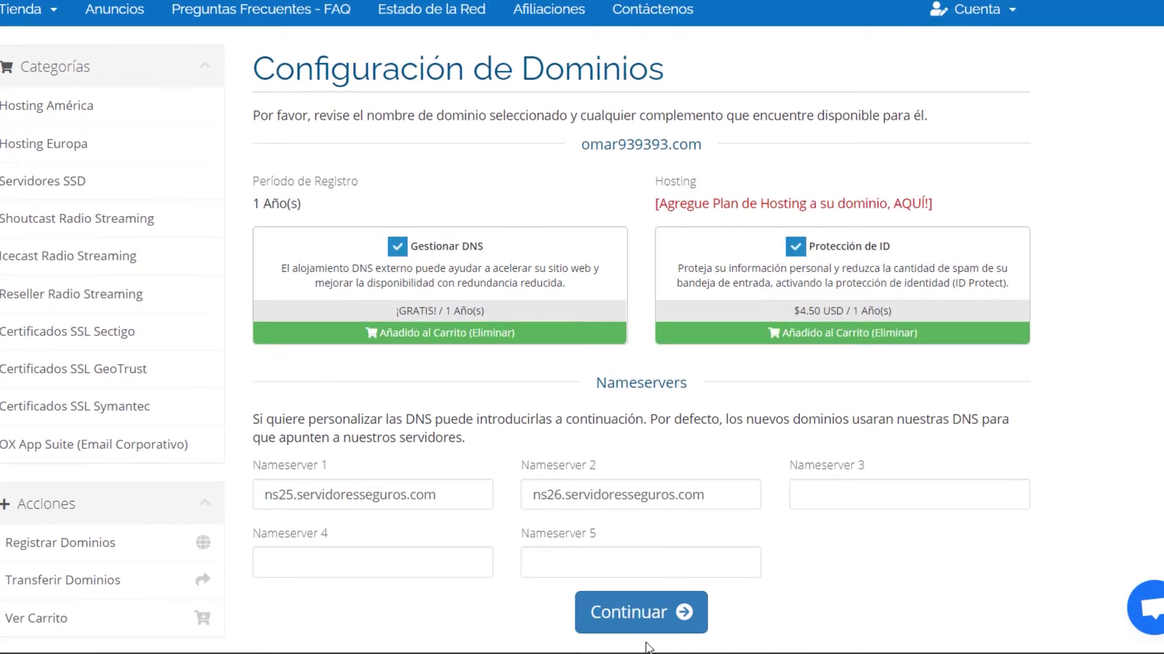
{"action": "left_click", "coordinate": [646, 621]}
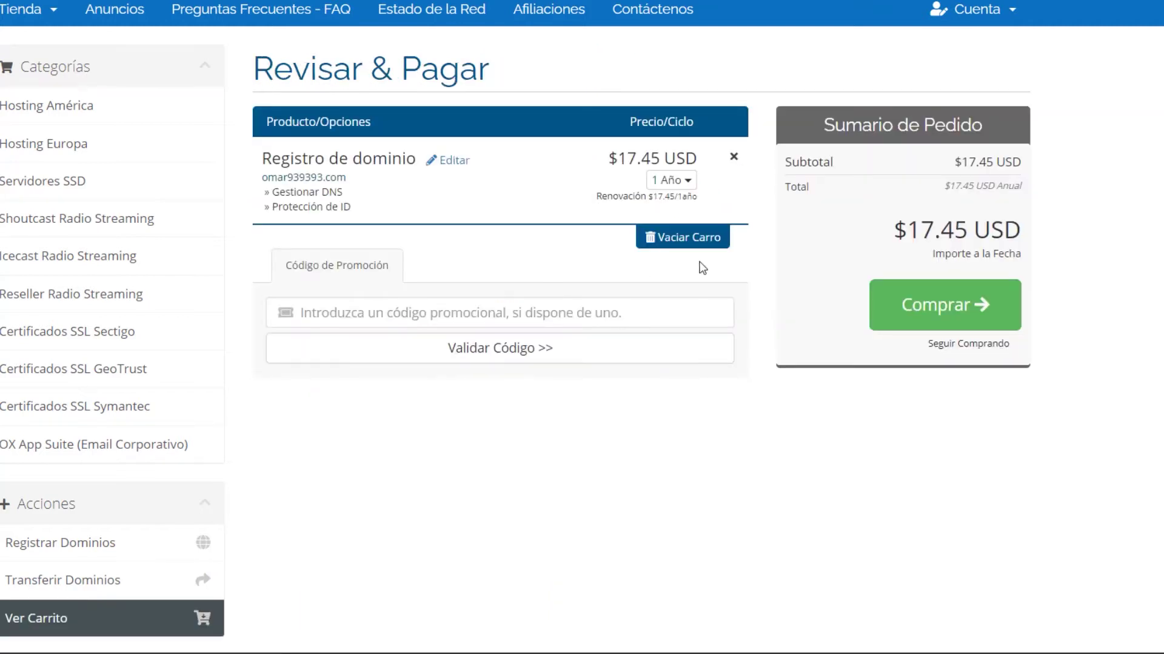
{"action": "left_click", "coordinate": [909, 304]}
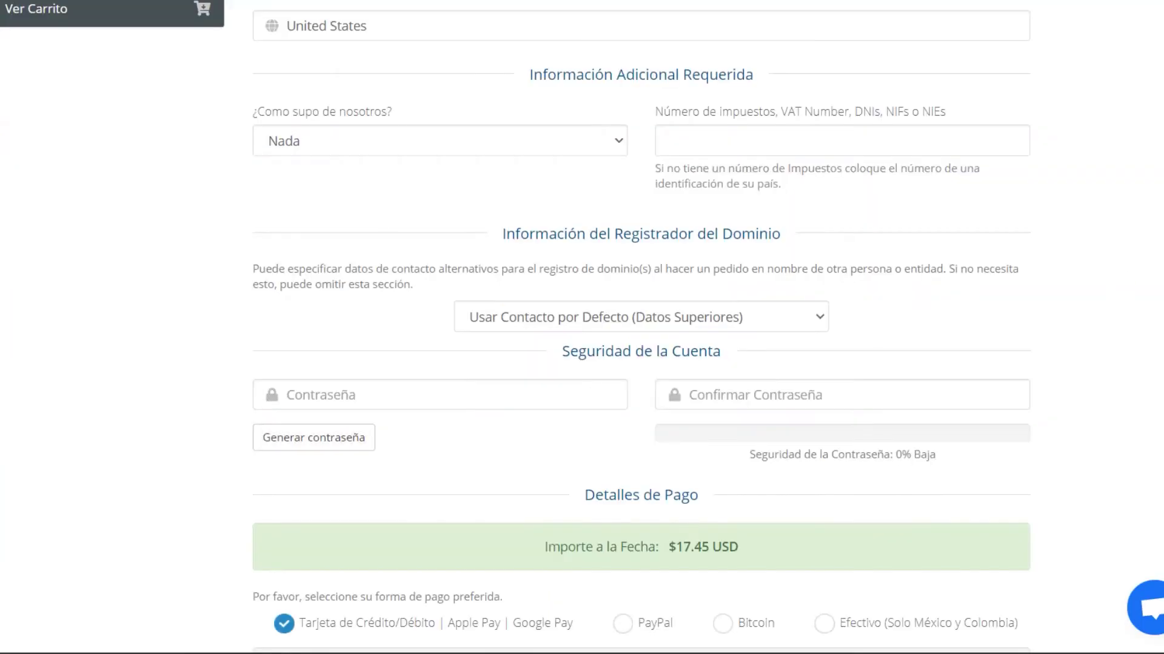
{"action": "scroll", "coordinate": [641, 327], "scroll_direction": "up", "scroll_amount": 10}
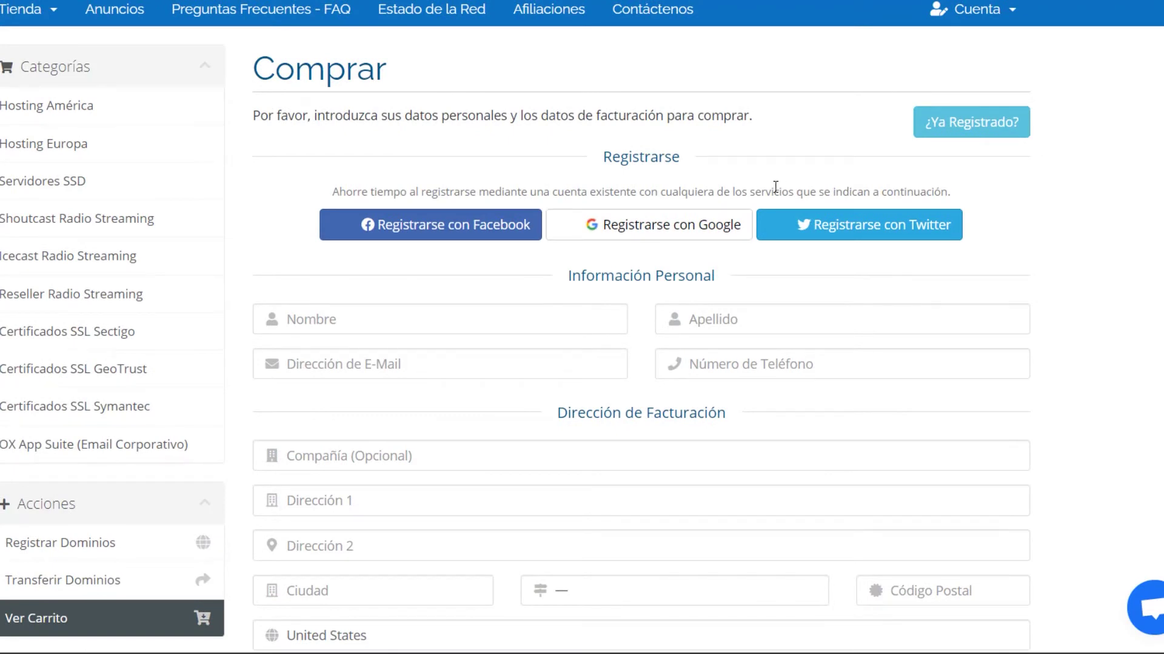
{"action": "left_click", "coordinate": [955, 126]}
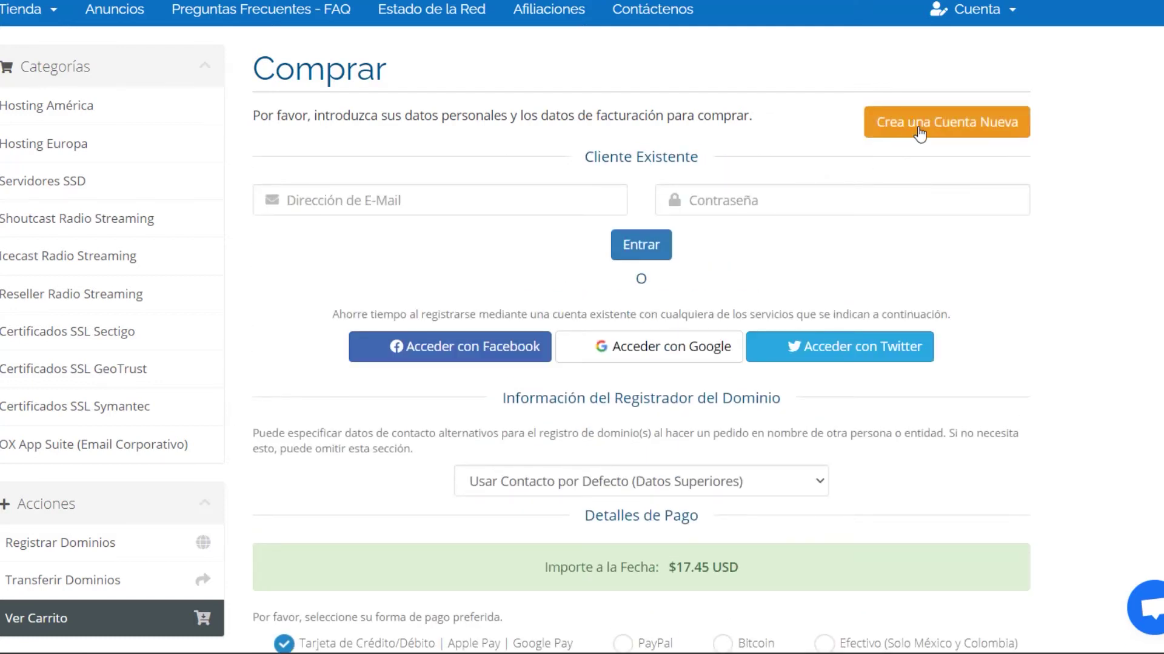
{"action": "left_click", "coordinate": [919, 133]}
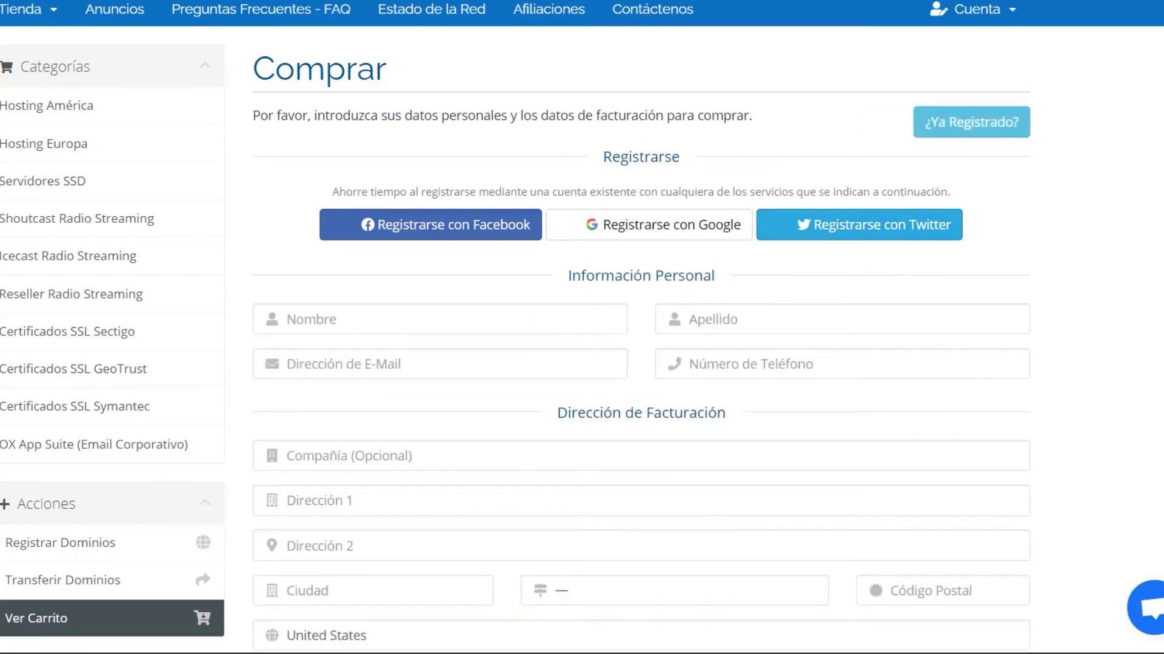
{"action": "scroll", "coordinate": [570, 133], "scroll_direction": "down", "scroll_amount": 5}
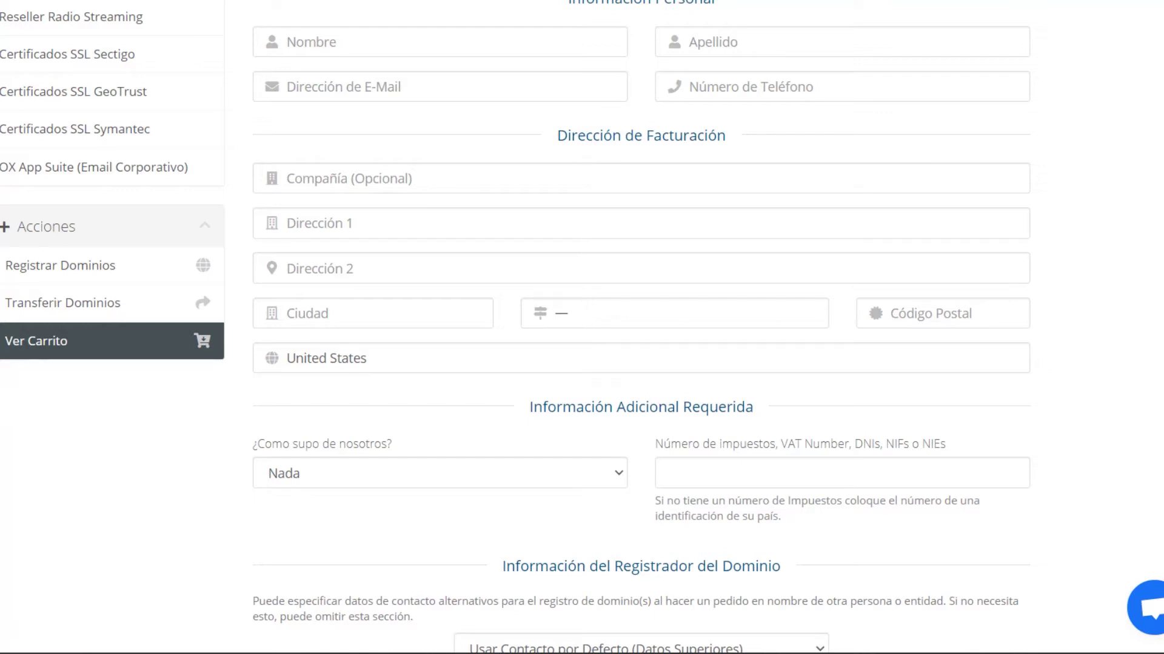
{"action": "scroll", "coordinate": [582, 327], "scroll_direction": "down", "scroll_amount": 5}
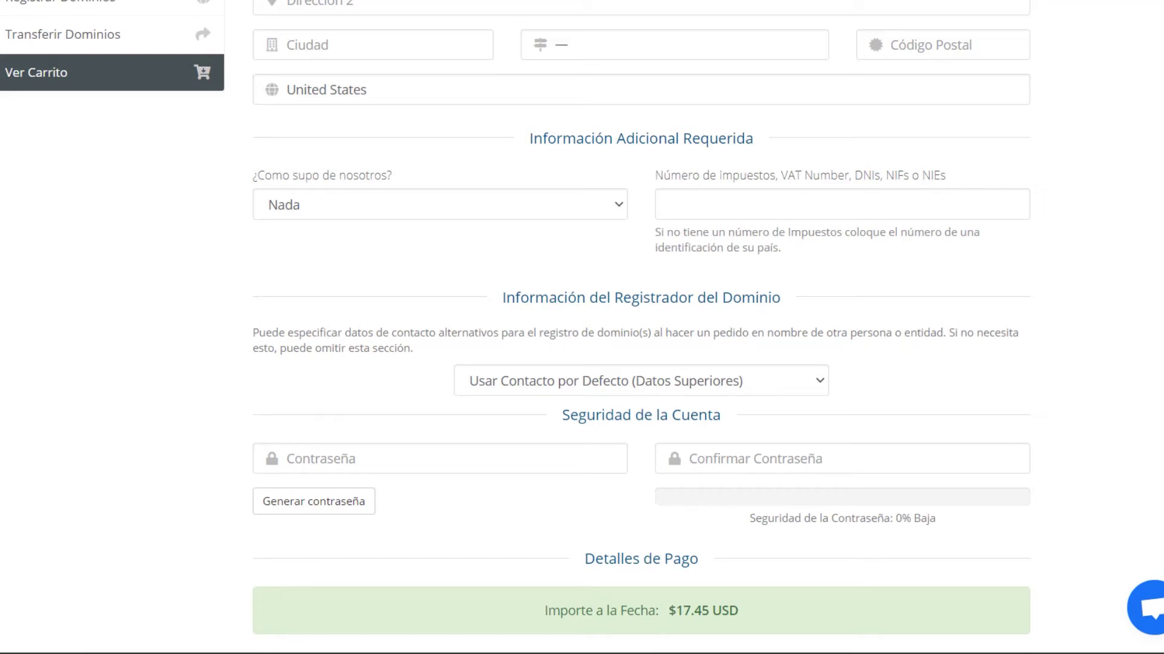
{"action": "scroll", "coordinate": [581, 327], "scroll_direction": "down", "scroll_amount": 2}
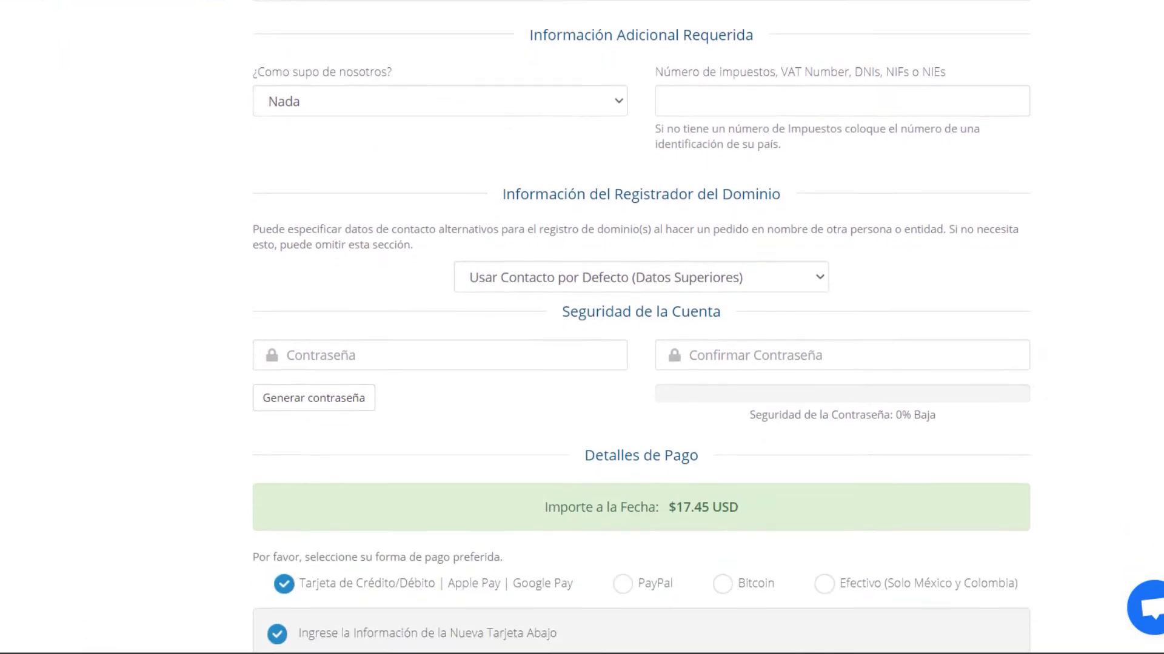
{"action": "scroll", "coordinate": [821, 192], "scroll_direction": "down", "scroll_amount": 2}
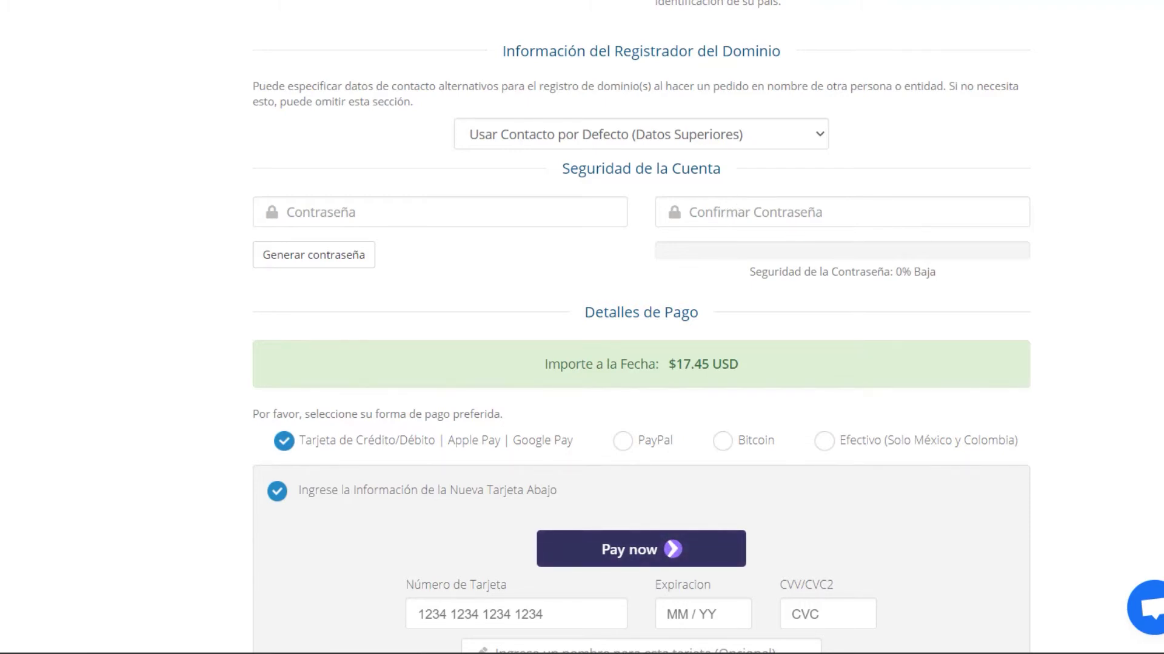
{"action": "scroll", "coordinate": [470, 200], "scroll_direction": "up", "scroll_amount": 10}
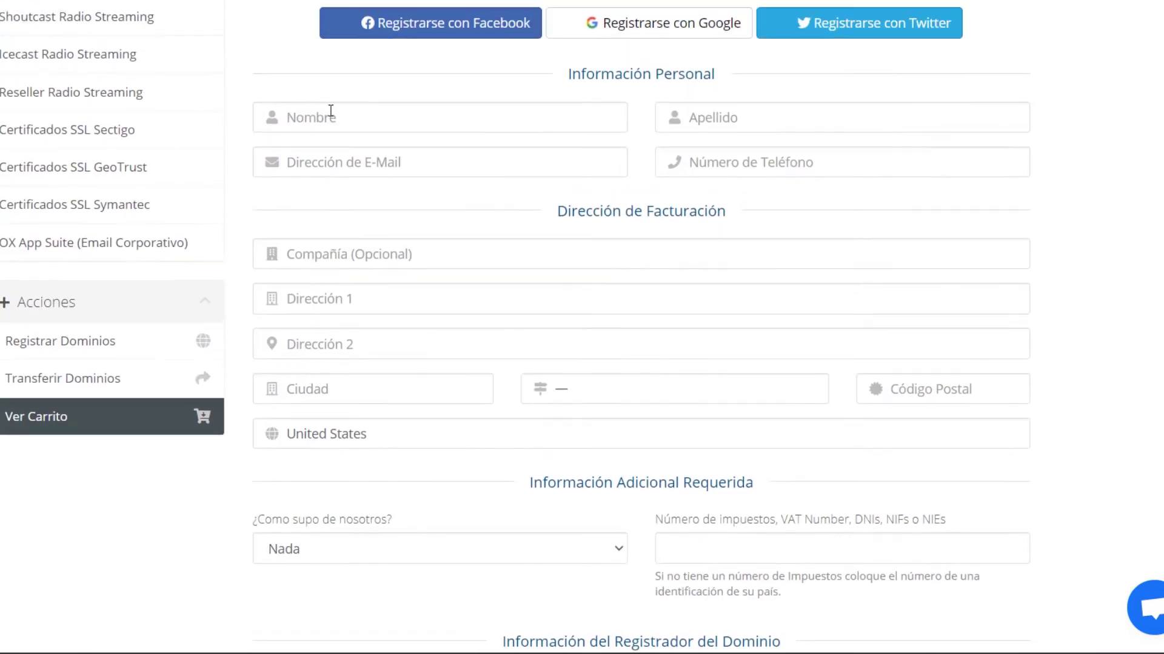
- Set the mailing-list option to Si and accept the Términos del Servicio on the checkout form
{"action": "scroll", "coordinate": [363, 187], "scroll_direction": "down", "scroll_amount": 9}
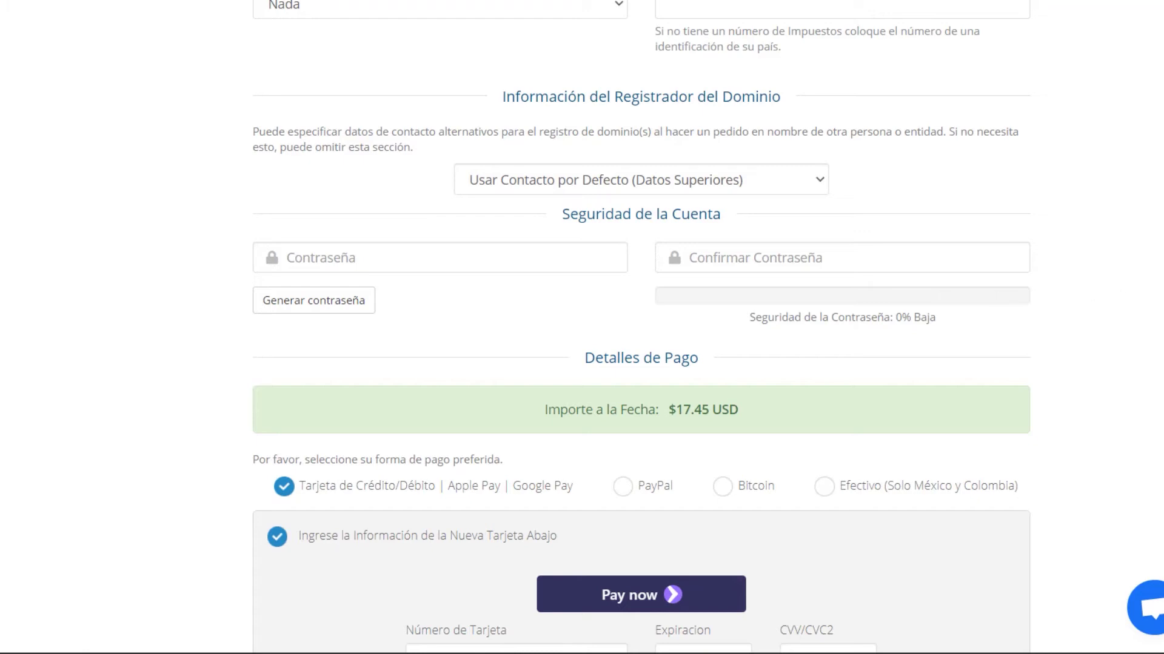
{"action": "scroll", "coordinate": [641, 327], "scroll_direction": "down", "scroll_amount": 2}
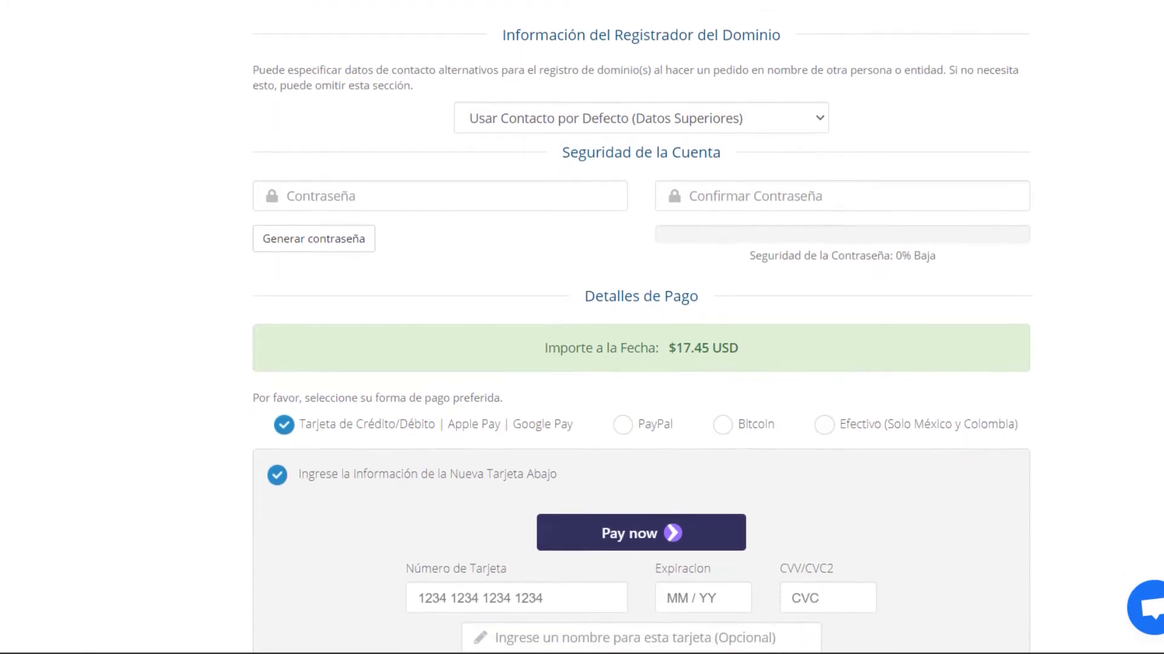
{"action": "scroll", "coordinate": [641, 327], "scroll_direction": "down", "scroll_amount": 2}
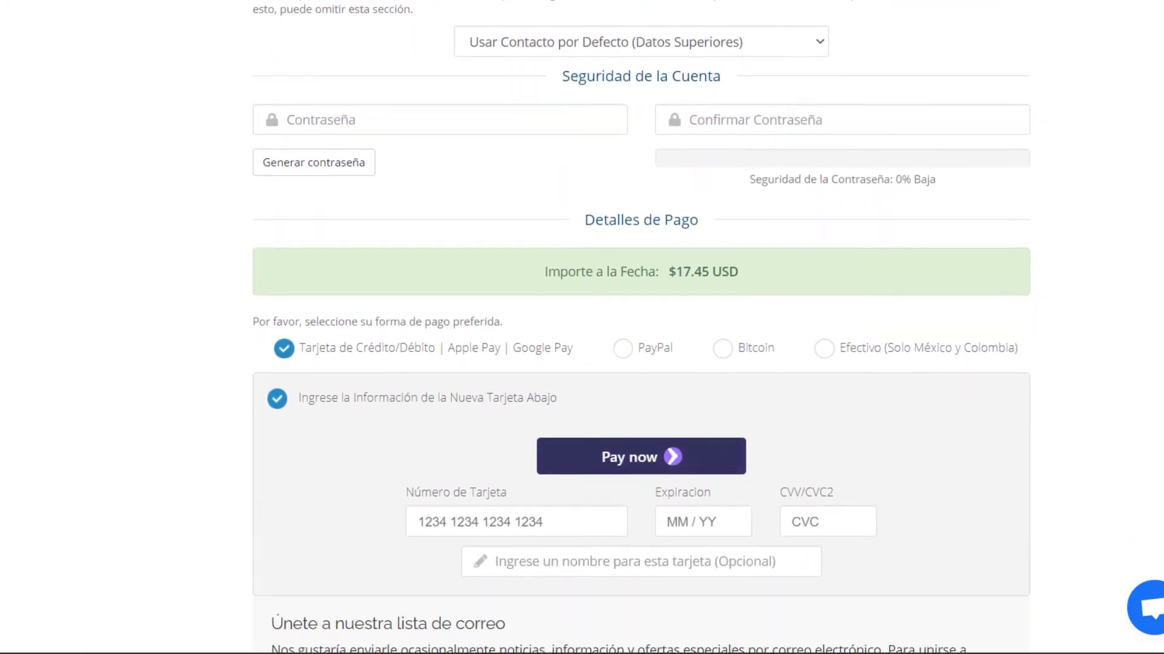
{"action": "scroll", "coordinate": [641, 328], "scroll_direction": "down", "scroll_amount": 2}
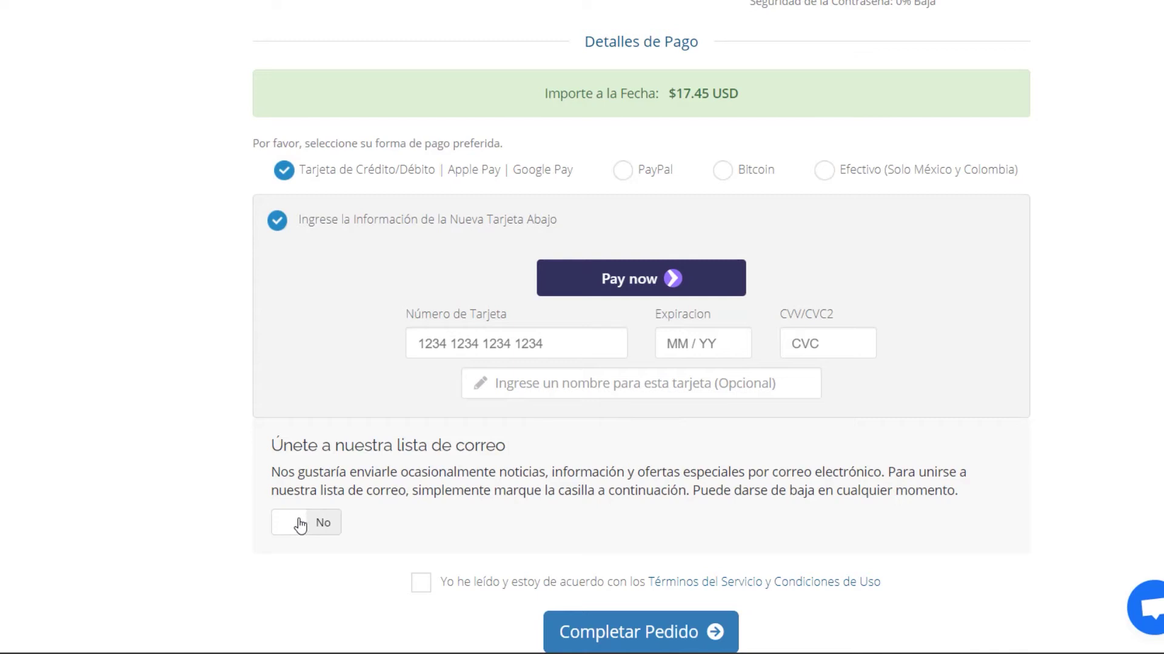
{"action": "left_click", "coordinate": [323, 530]}
{"action": "left_click", "coordinate": [421, 583]}
{"action": "scroll", "coordinate": [424, 565], "scroll_direction": "down", "scroll_amount": 1}
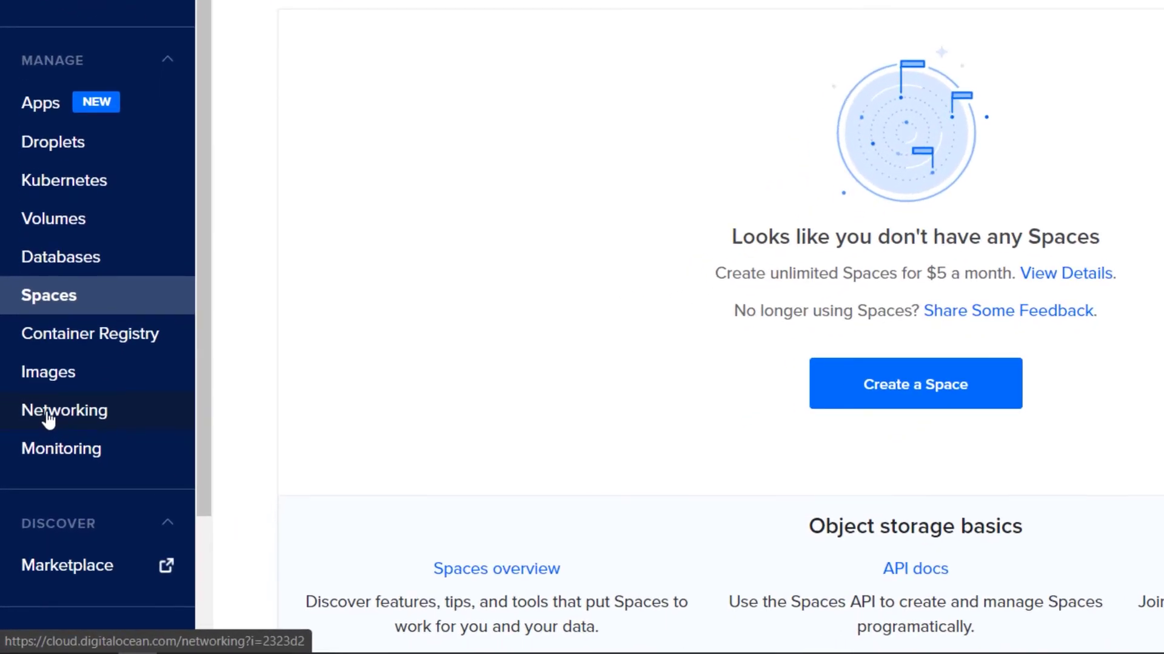
- Paste dominioregistrado.com into DigitalOcean's Networking Domains field and add the domain
{"action": "left_click", "coordinate": [49, 417]}
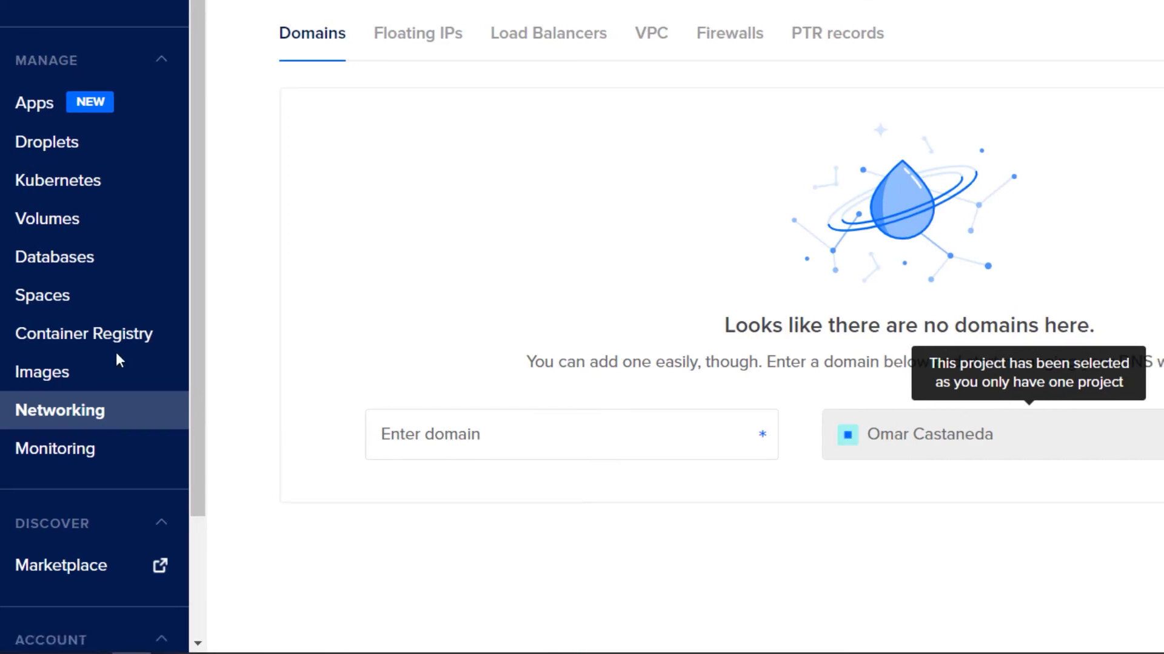
{"action": "left_click", "coordinate": [483, 436]}
{"action": "right_click", "coordinate": [171, 435]}
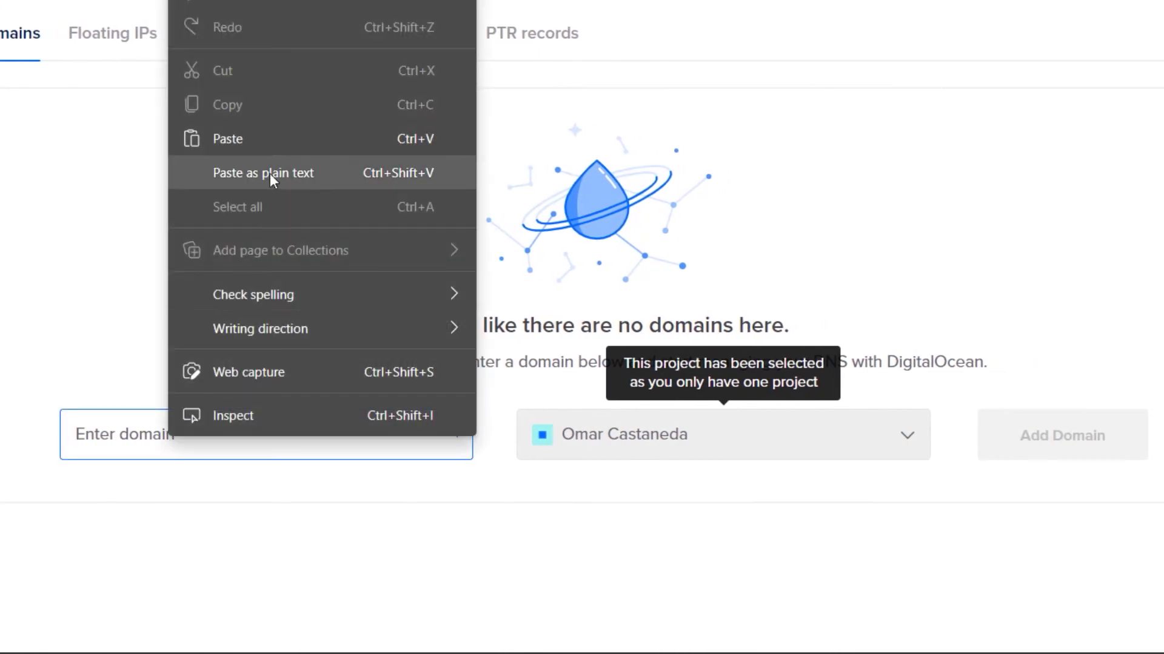
{"action": "left_click", "coordinate": [270, 173]}
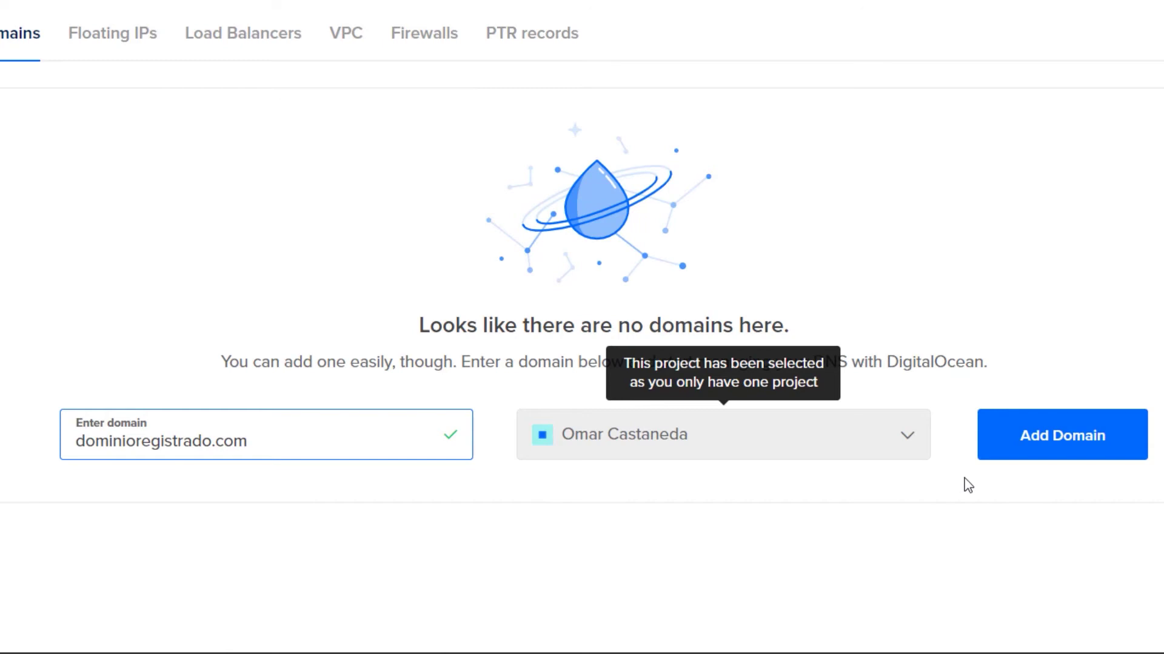
{"action": "left_click", "coordinate": [1064, 441]}
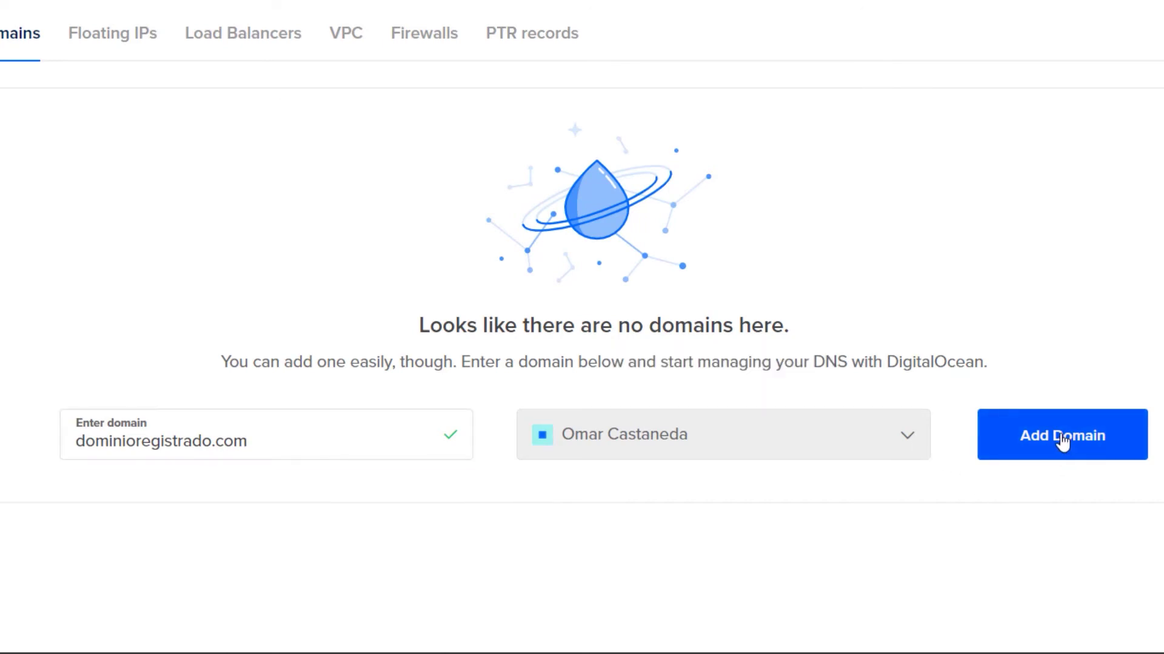
{"action": "left_click", "coordinate": [1064, 441]}
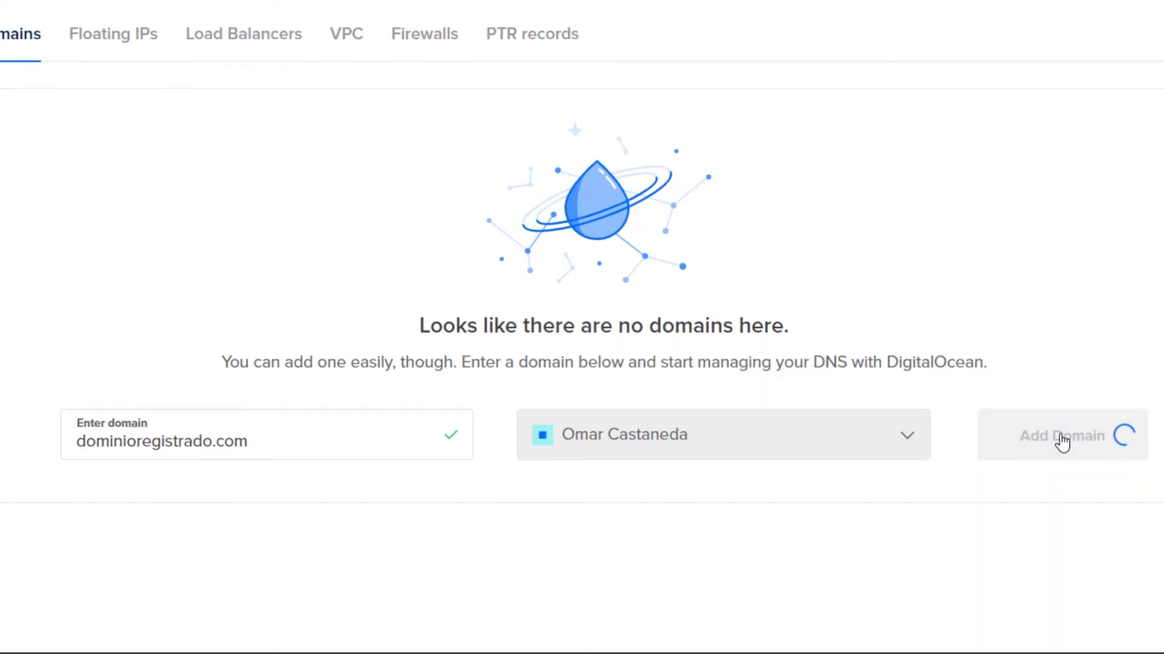
{"action": "scroll", "coordinate": [615, 335], "scroll_direction": "down", "scroll_amount": 2}
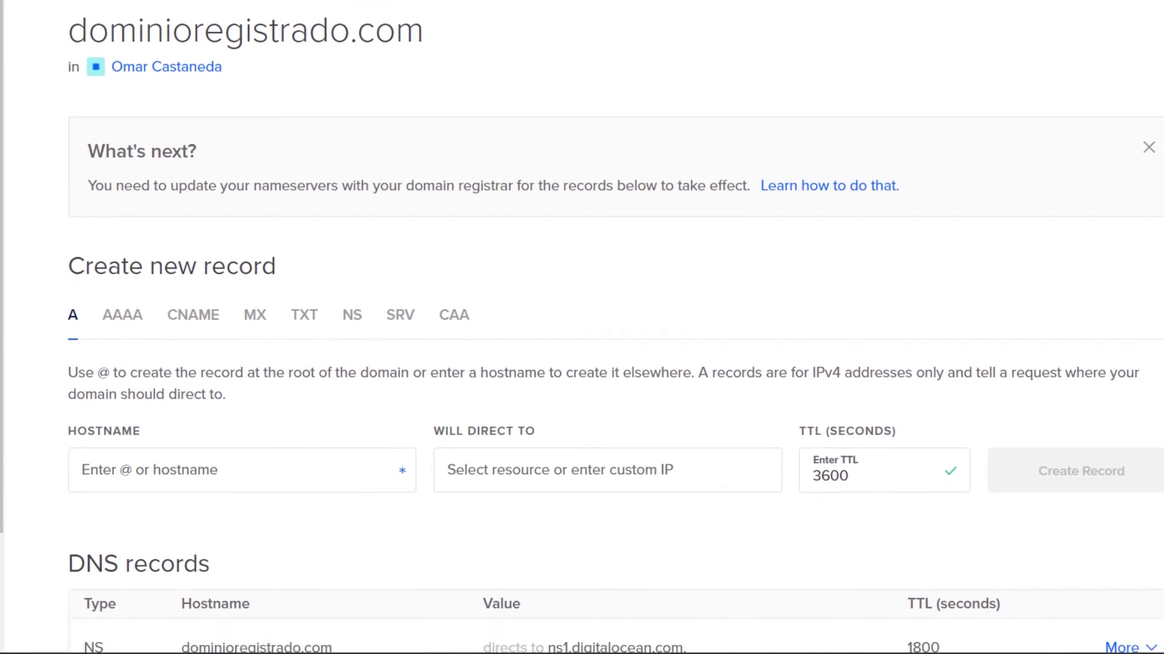
{"action": "scroll", "coordinate": [615, 334], "scroll_direction": "up", "scroll_amount": 1}
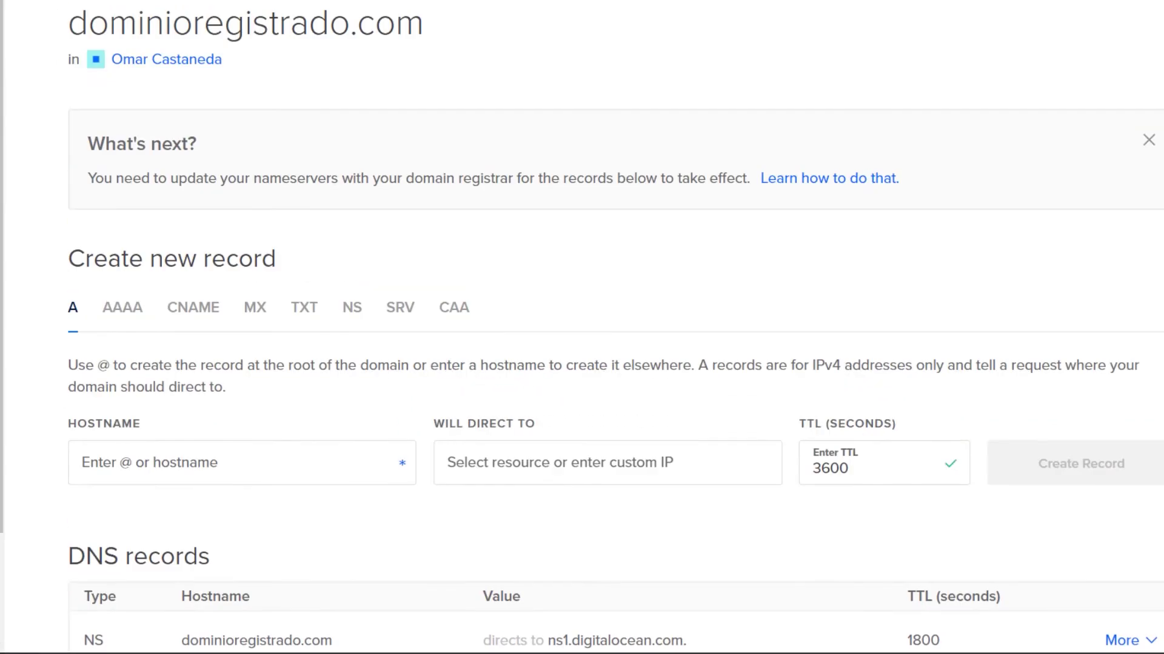
{"action": "scroll", "coordinate": [346, 338], "scroll_direction": "down", "scroll_amount": 7}
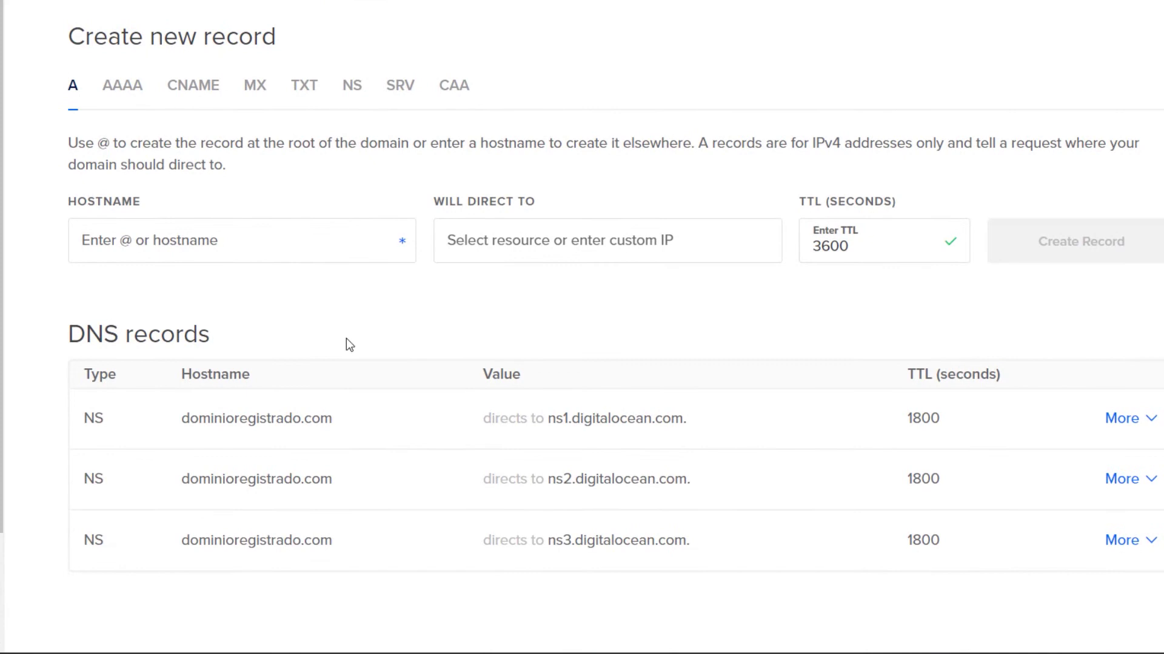
{"action": "scroll", "coordinate": [260, 402], "scroll_direction": "up", "scroll_amount": 2}
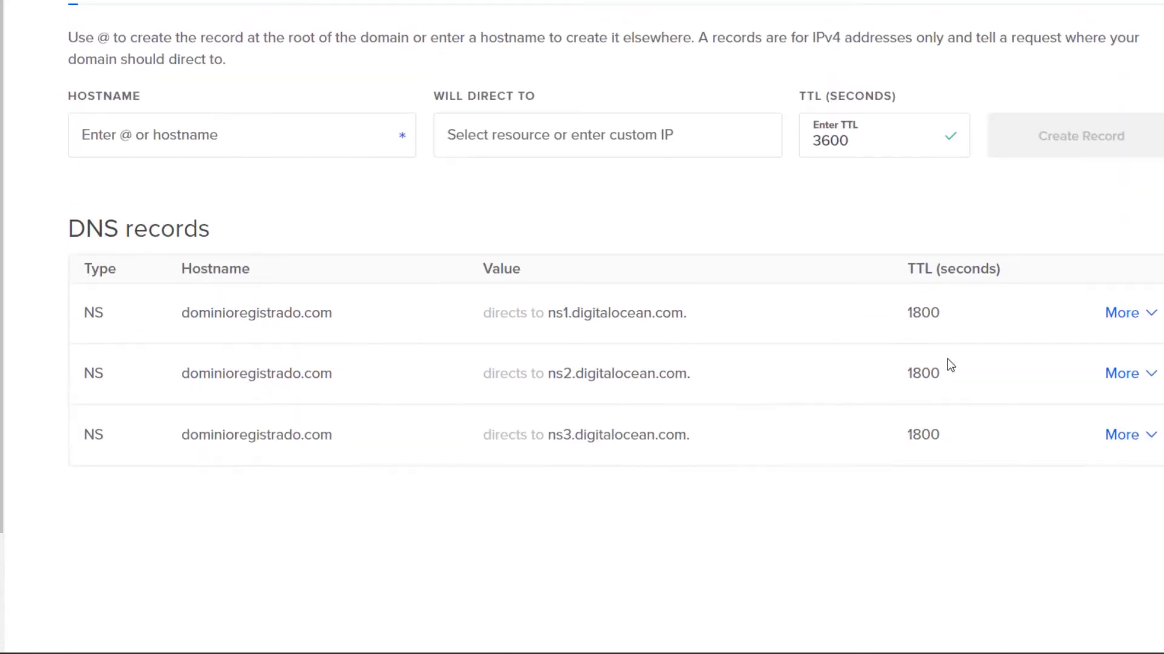
{"action": "scroll", "coordinate": [615, 242], "scroll_direction": "up", "scroll_amount": 1}
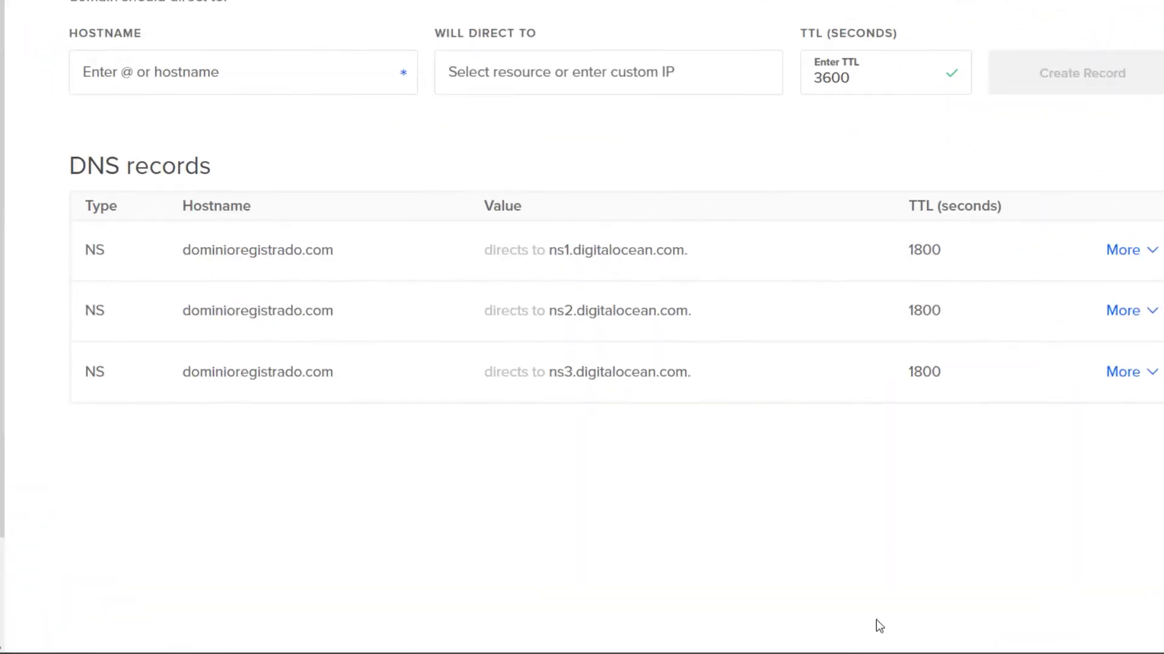
{"action": "scroll", "coordinate": [495, 498], "scroll_direction": "up", "scroll_amount": 2}
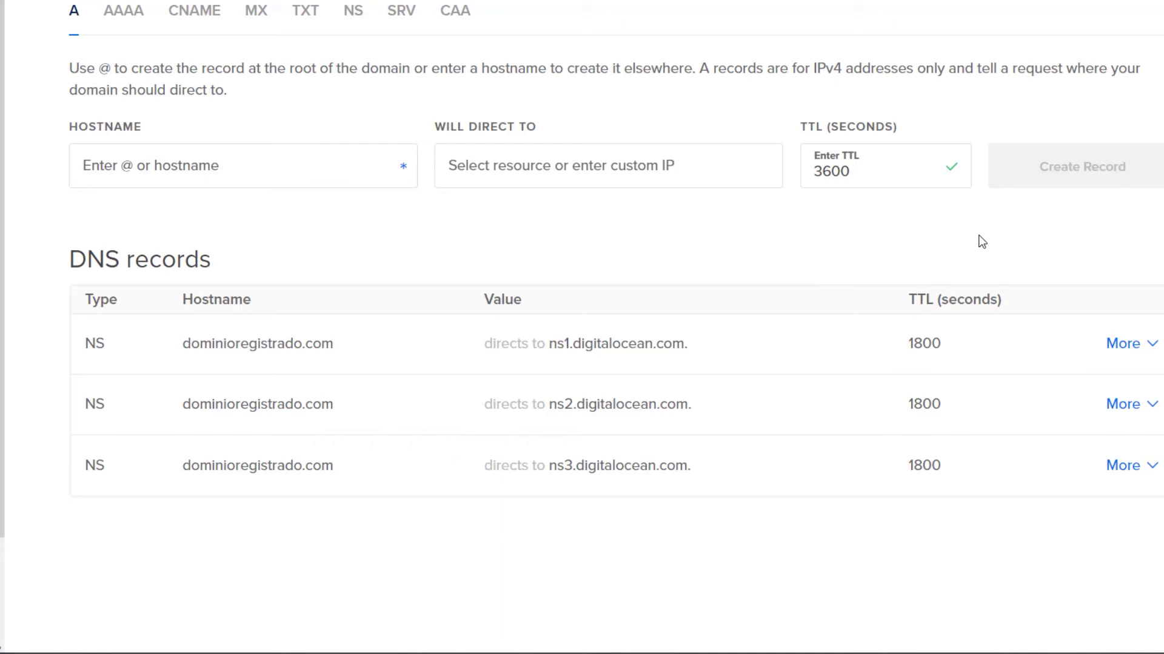
{"action": "scroll", "coordinate": [922, 268], "scroll_direction": "up", "scroll_amount": 1}
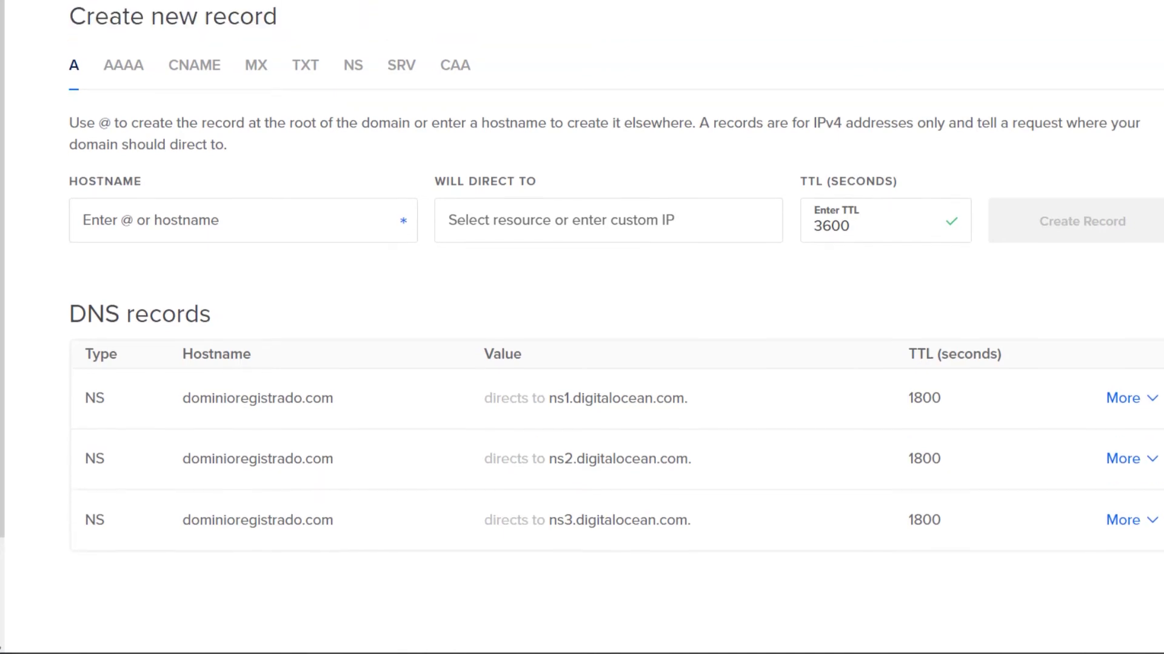
{"action": "scroll", "coordinate": [922, 268], "scroll_direction": "down", "scroll_amount": 1}
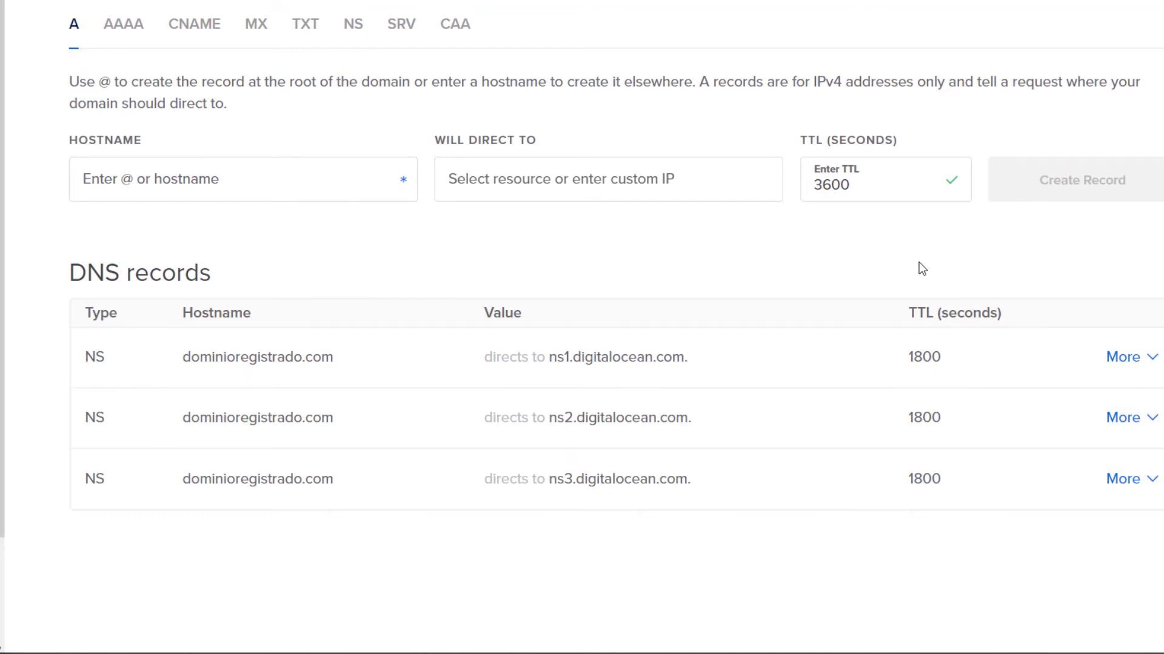
{"action": "mouse_move", "coordinate": [555, 364]}
{"action": "scroll", "coordinate": [528, 252], "scroll_direction": "up", "scroll_amount": 3}
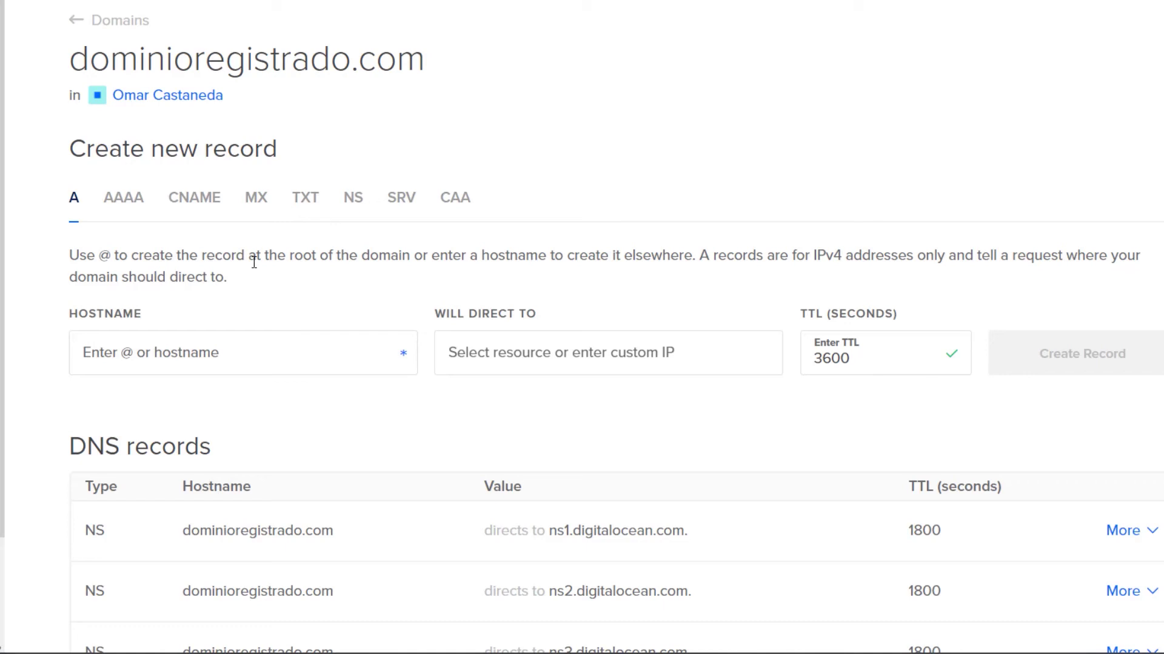
{"action": "left_click_drag", "start_coordinate": [228, 278], "coordinate": [71, 271]}
{"action": "left_click", "coordinate": [286, 298]}
{"action": "triple_click", "coordinate": [200, 276]}
{"action": "left_click", "coordinate": [200, 276]}
{"action": "scroll", "coordinate": [260, 286], "scroll_direction": "down", "scroll_amount": 3}
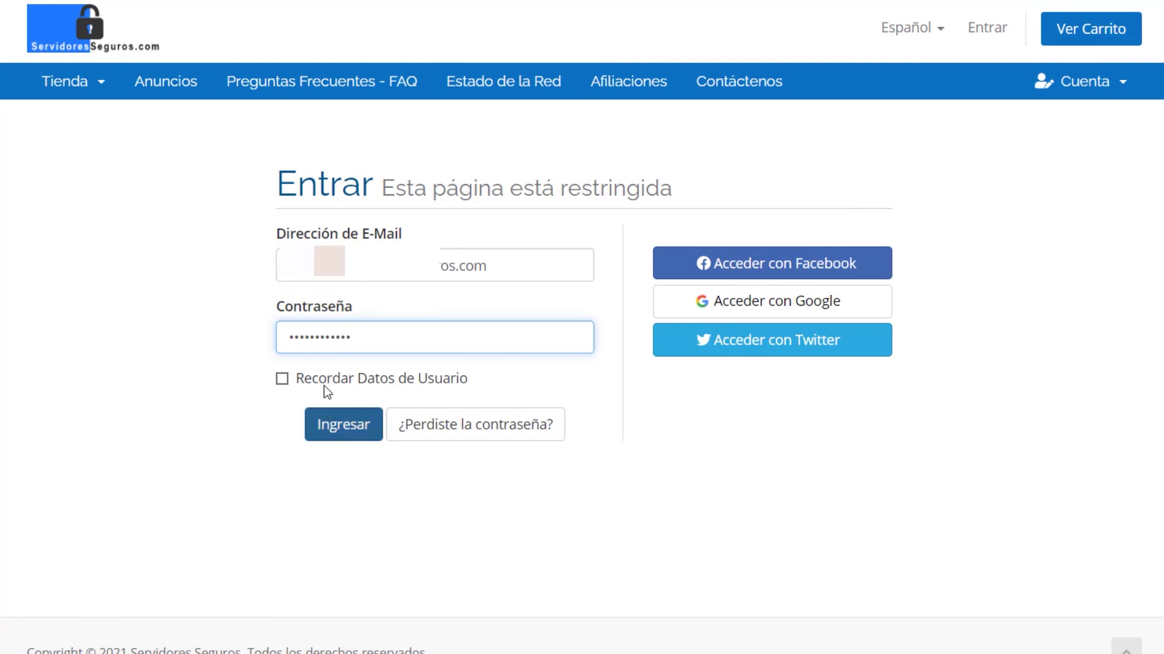
- Log in to the client area and open dominioregistrado.com's Nameservers settings from the Dominios list
{"action": "left_click", "coordinate": [351, 426]}
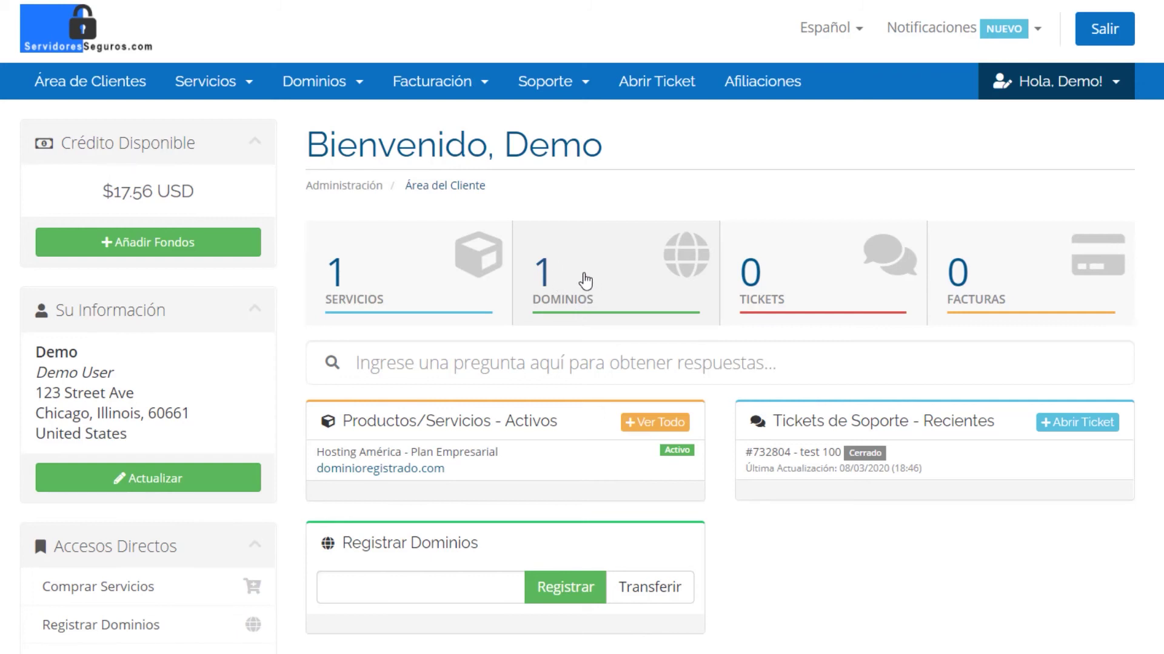
{"action": "left_click", "coordinate": [584, 281]}
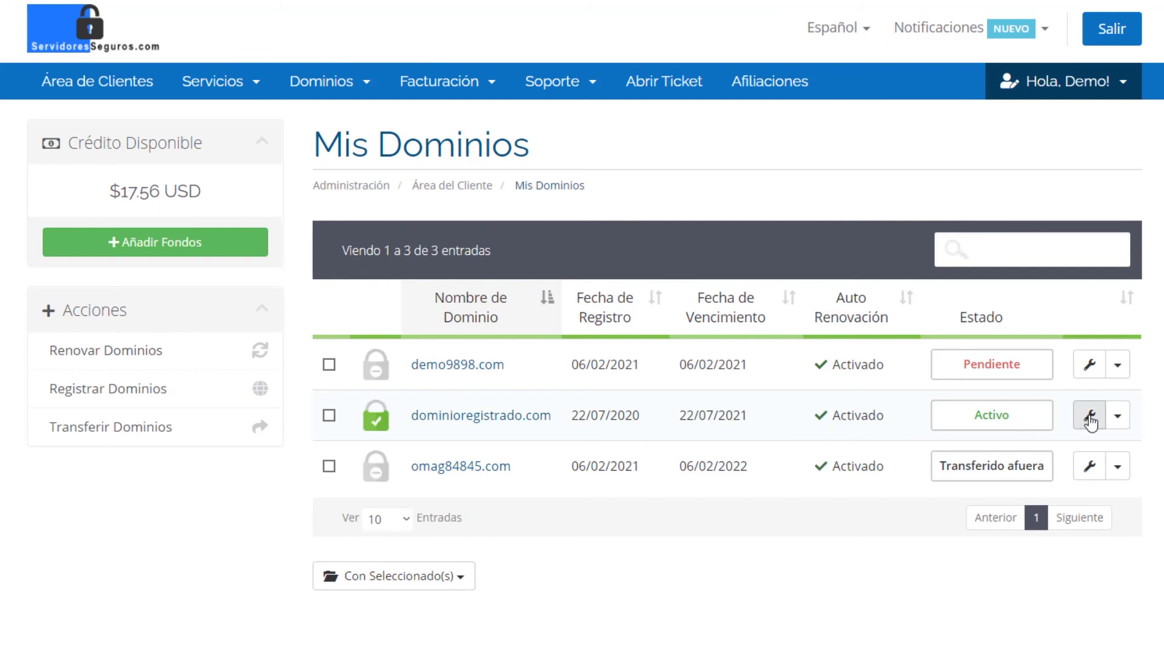
{"action": "left_click", "coordinate": [1089, 416]}
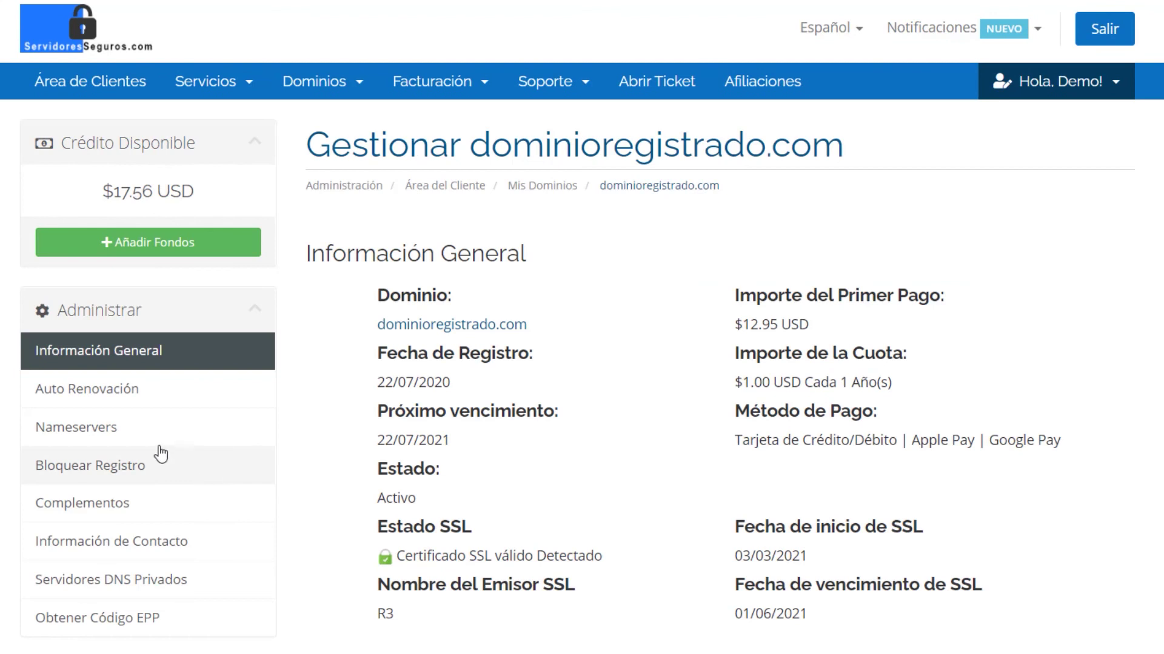
{"action": "left_click", "coordinate": [95, 445]}
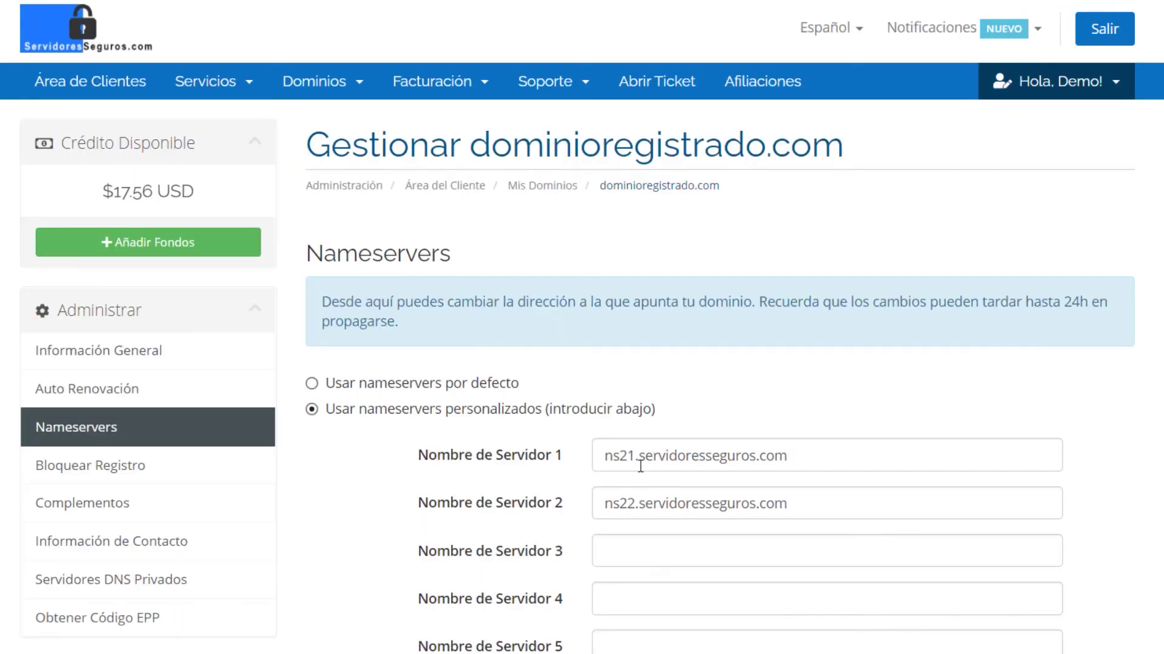
- Replace nameservers 1 and 2 with ns1.digitalocean.com and ns2.digitalocean.com, dropping the trailing dot
{"action": "left_click", "coordinate": [640, 466]}
{"action": "key", "text": "ctrl+a"}
{"action": "type", "text": "ns1.digitalocean.com."}
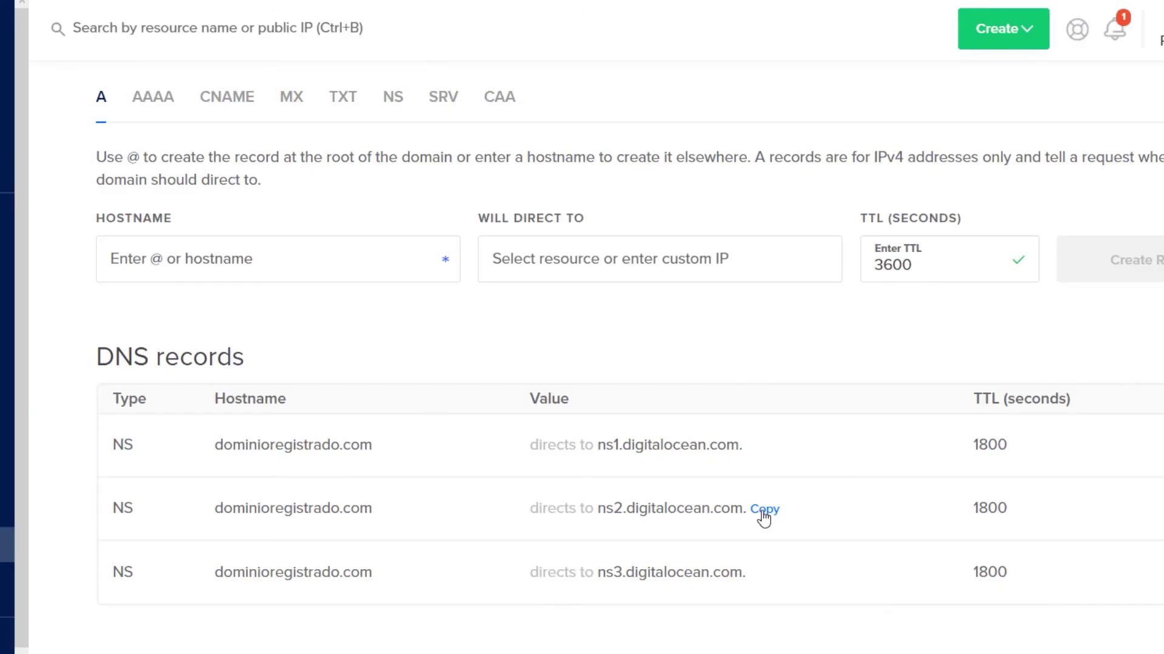
{"action": "left_click", "coordinate": [763, 512]}
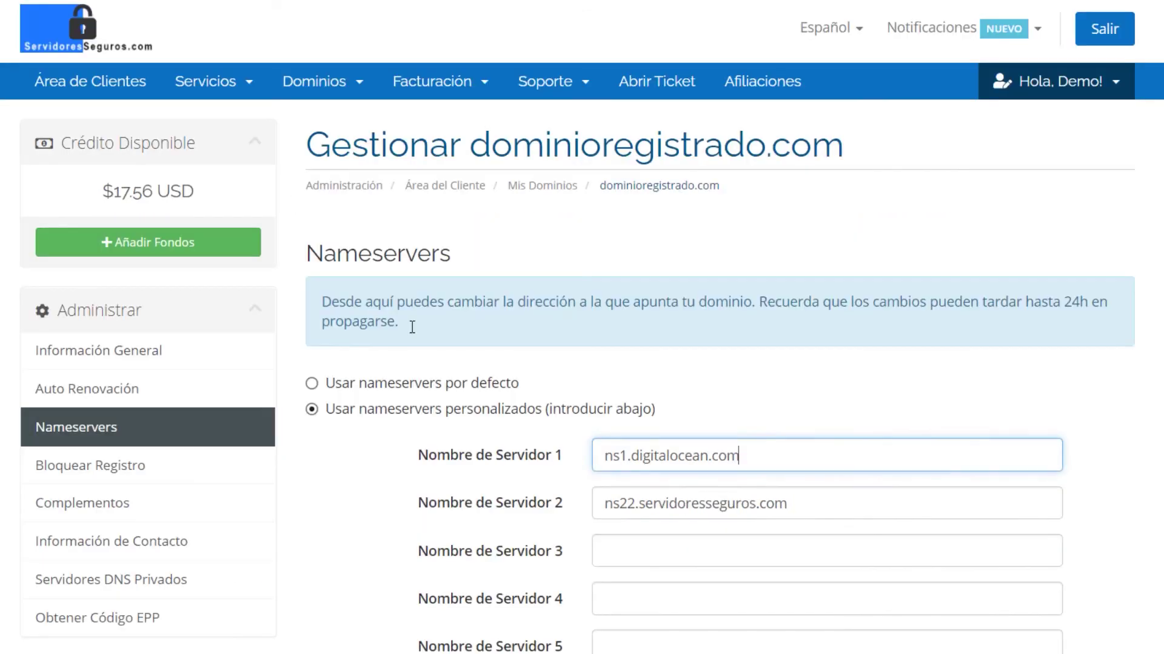
{"action": "left_click", "coordinate": [673, 493]}
{"action": "key", "text": "ctrl+a"}
{"action": "key", "text": "ctrl+v"}
{"action": "key", "text": "BackSpace"}
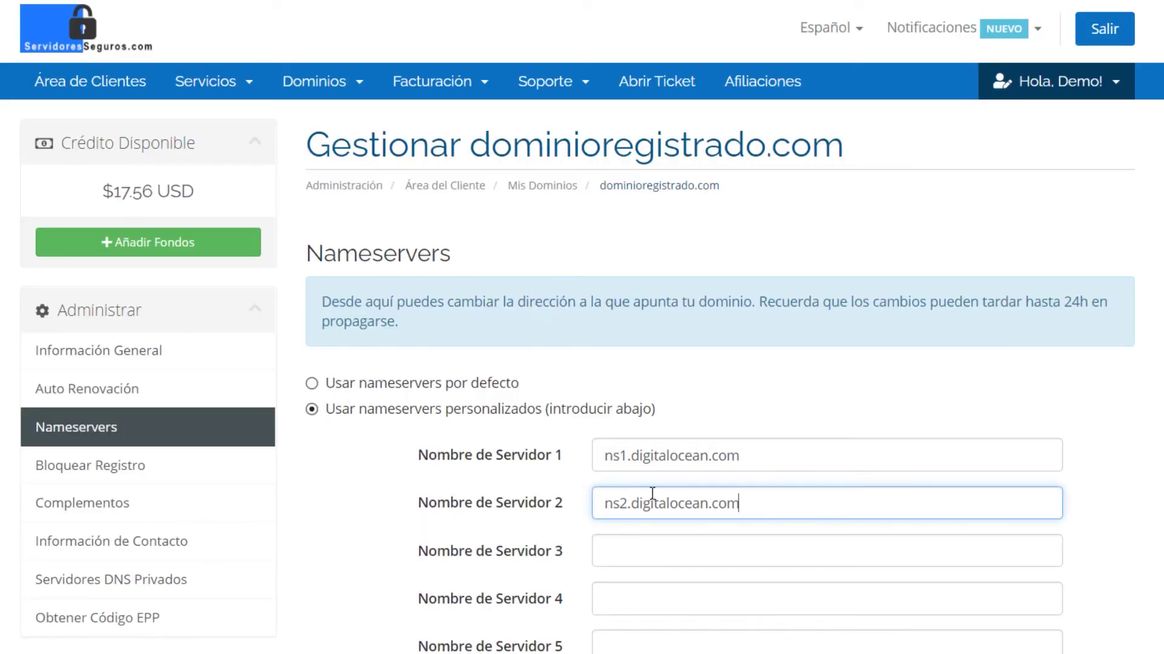
- Paste ns3.digitalocean.com into the third nameserver field without the trailing dot
{"action": "left_click", "coordinate": [660, 551]}
{"action": "right_click", "coordinate": [661, 551]}
{"action": "left_click", "coordinate": [740, 362]}
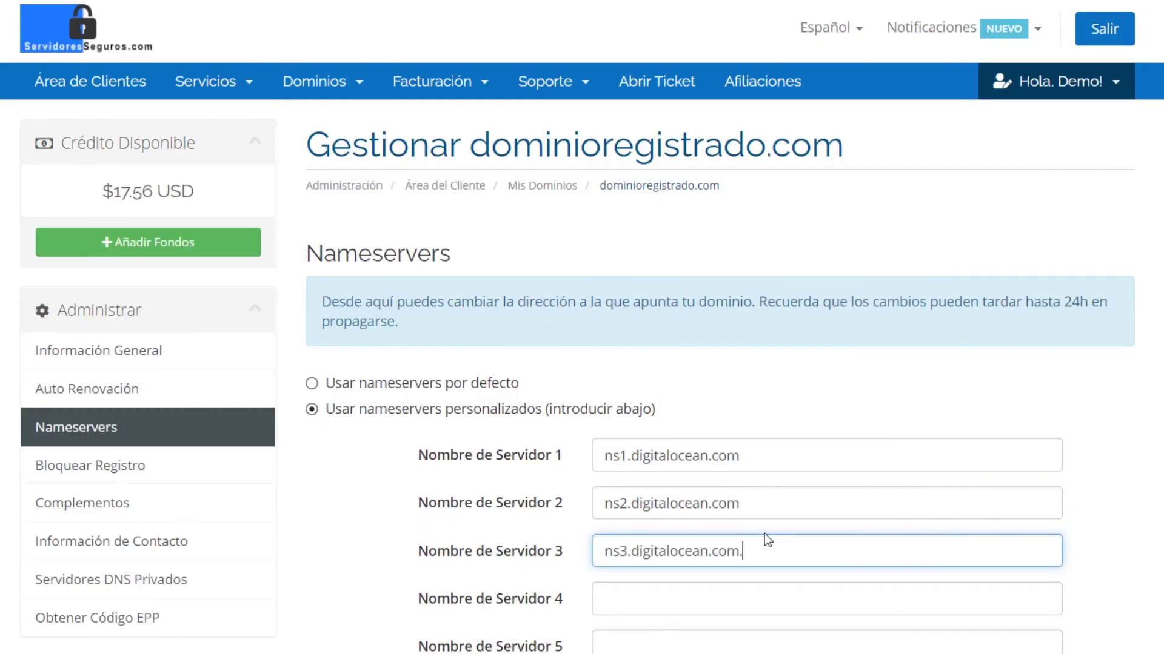
{"action": "key", "text": "BackSpace"}
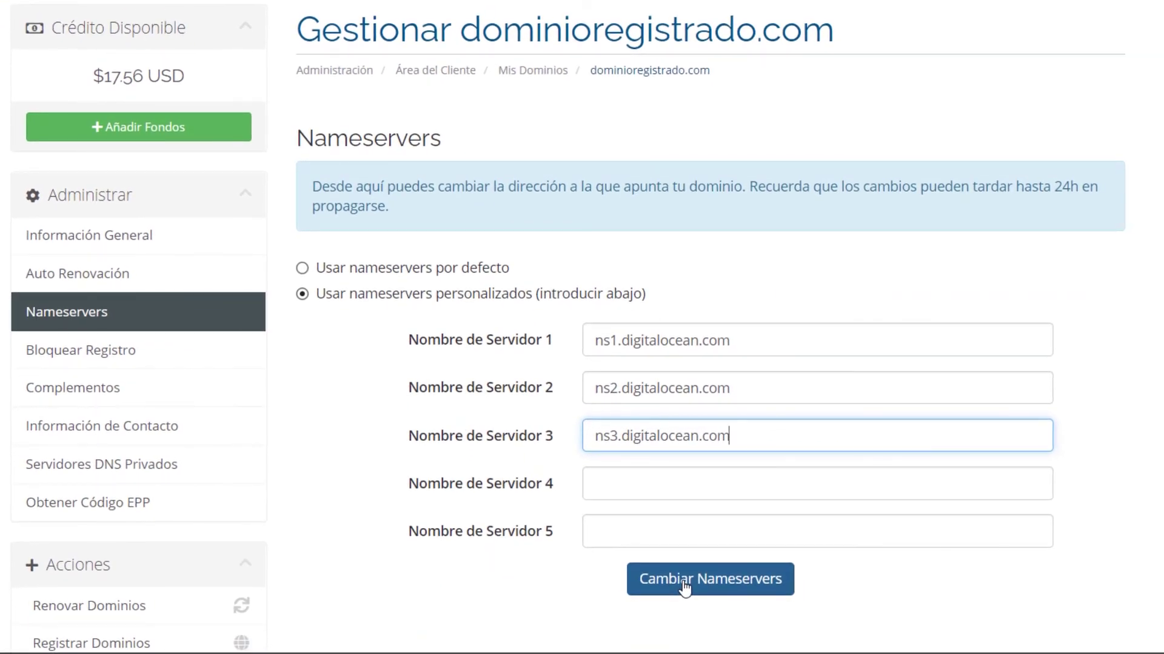
- Save with Cambiar Nameservers and verify the 'Cambios guardados satisfactoriamente!' confirmation
{"action": "left_click", "coordinate": [686, 588]}
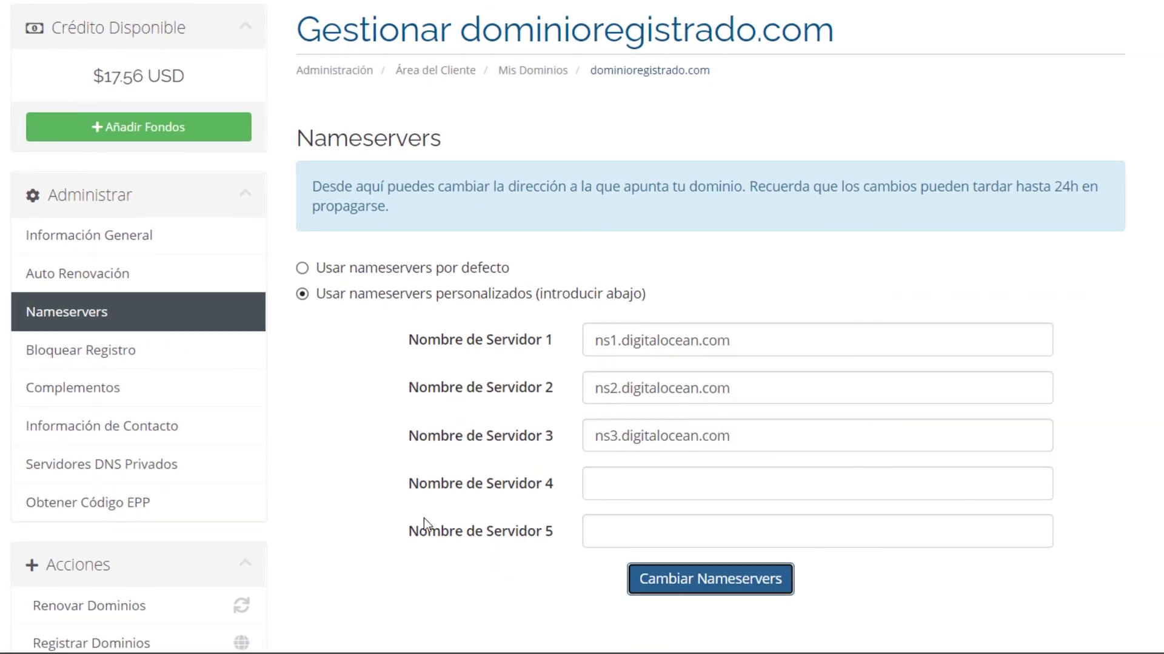
{"action": "left_click_drag", "start_coordinate": [579, 186], "coordinate": [881, 188]}
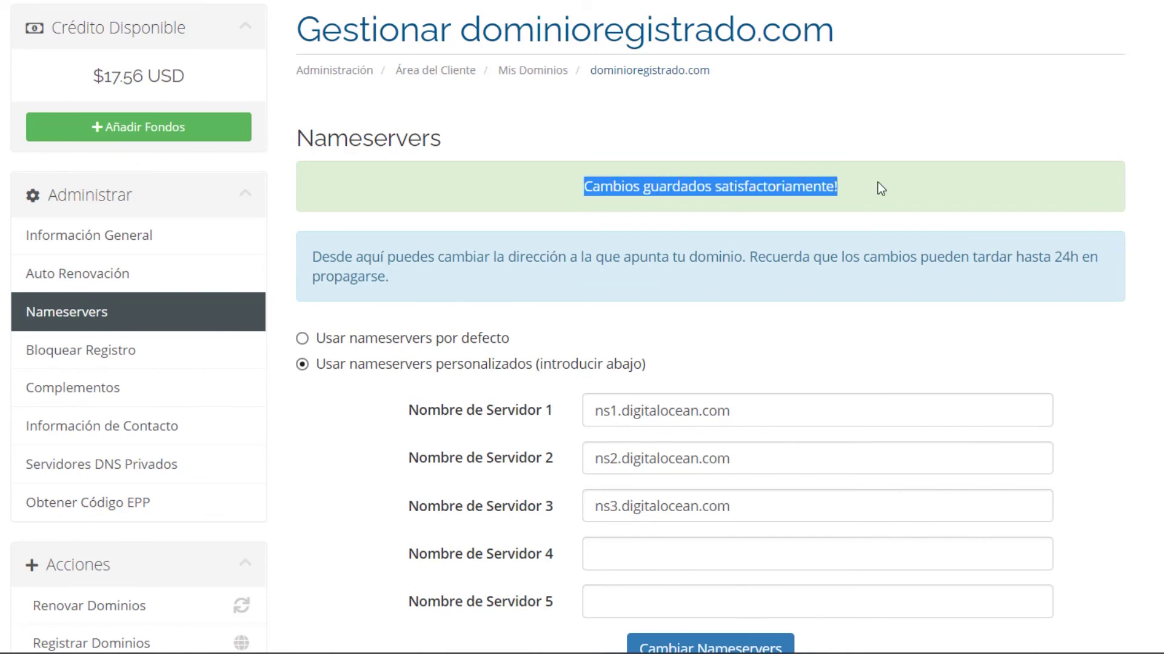
{"action": "left_click", "coordinate": [794, 230]}
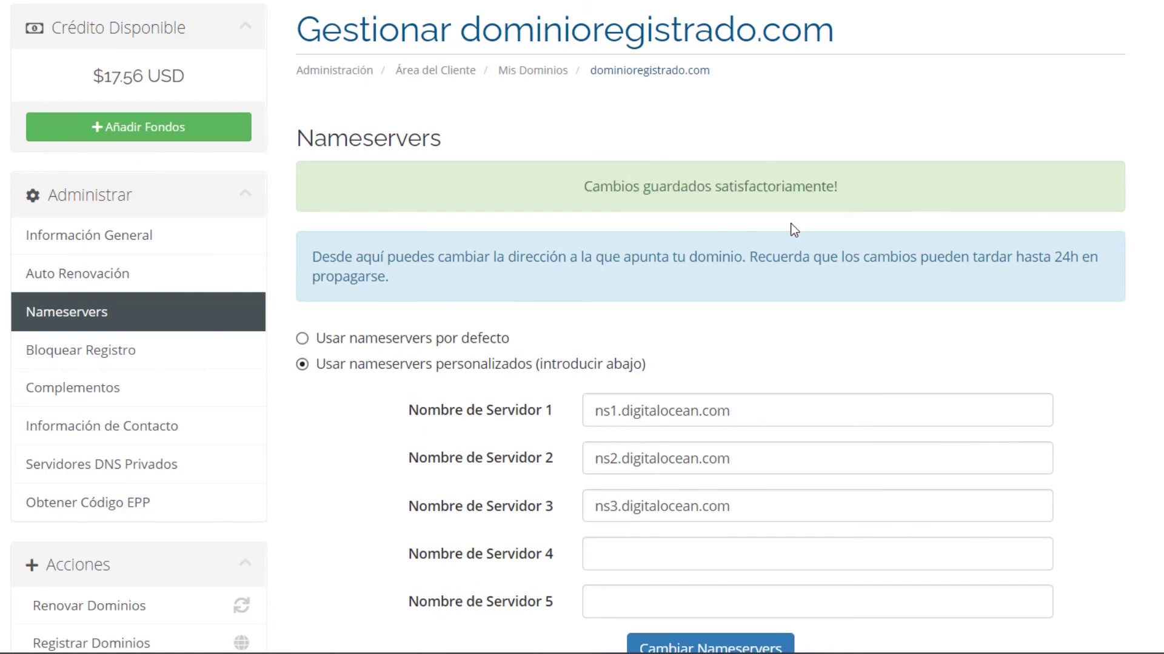